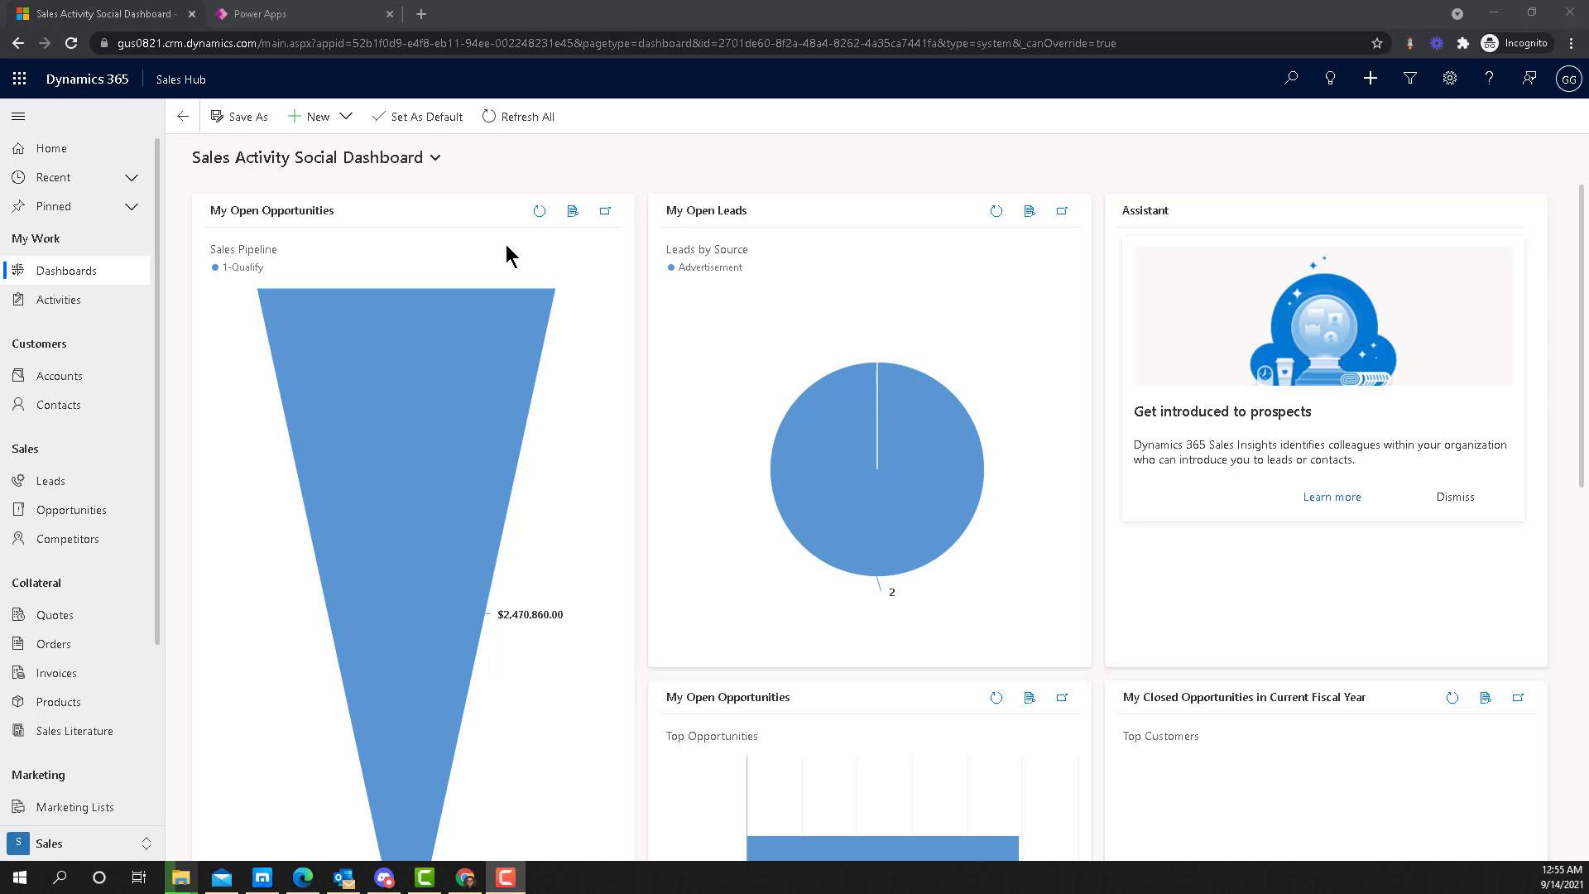
Step: Open the Sales Hub accounts list, and switch to Power Apps to open the Account table in Dataverse
click(60, 379)
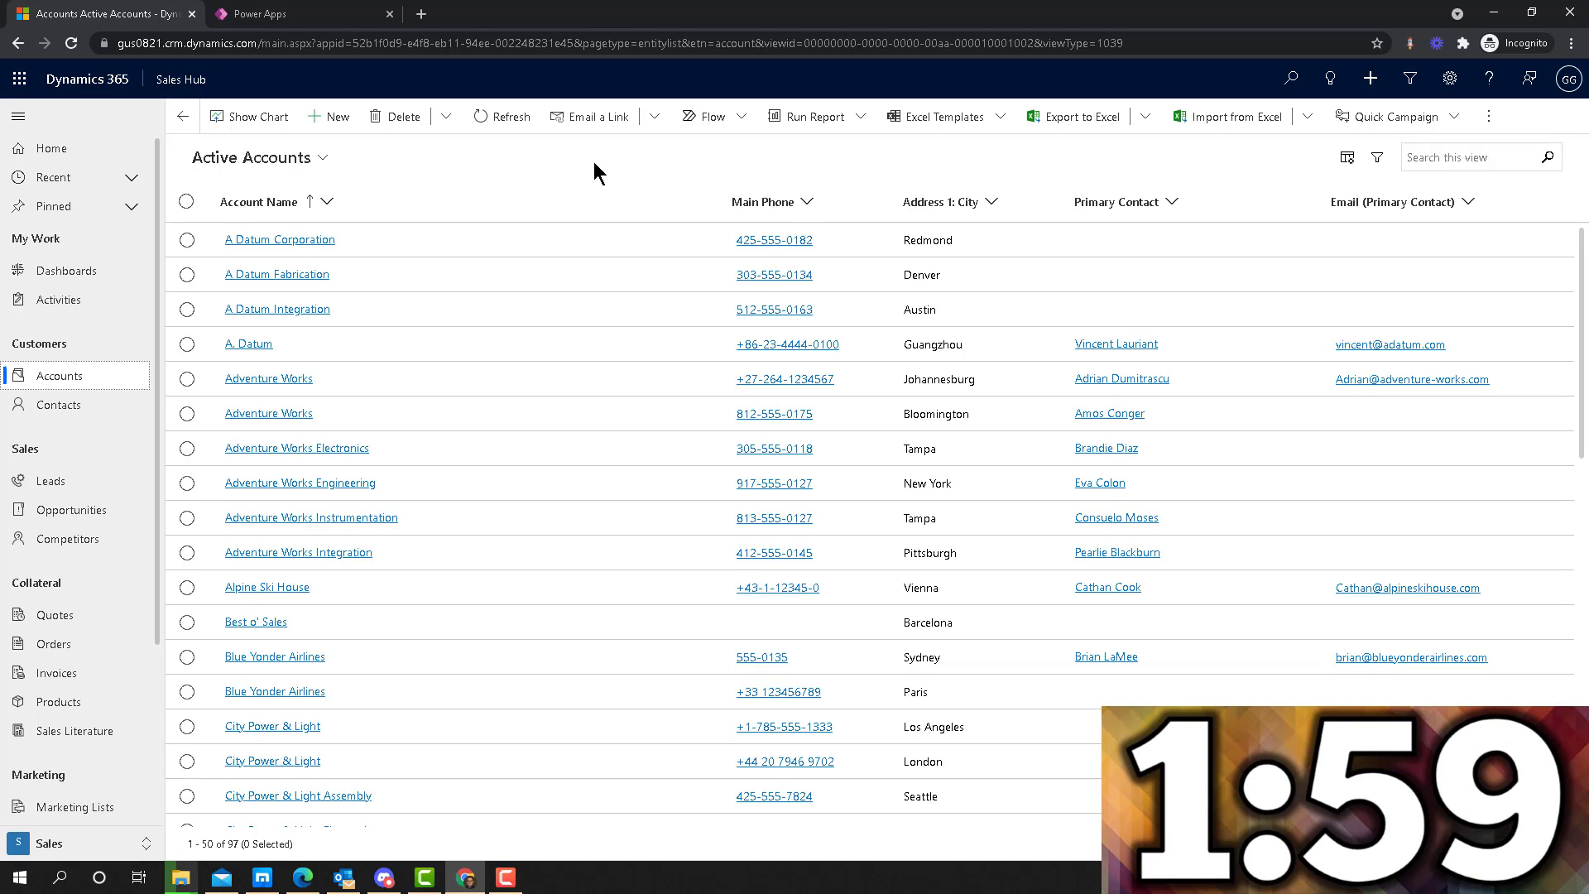
click(310, 14)
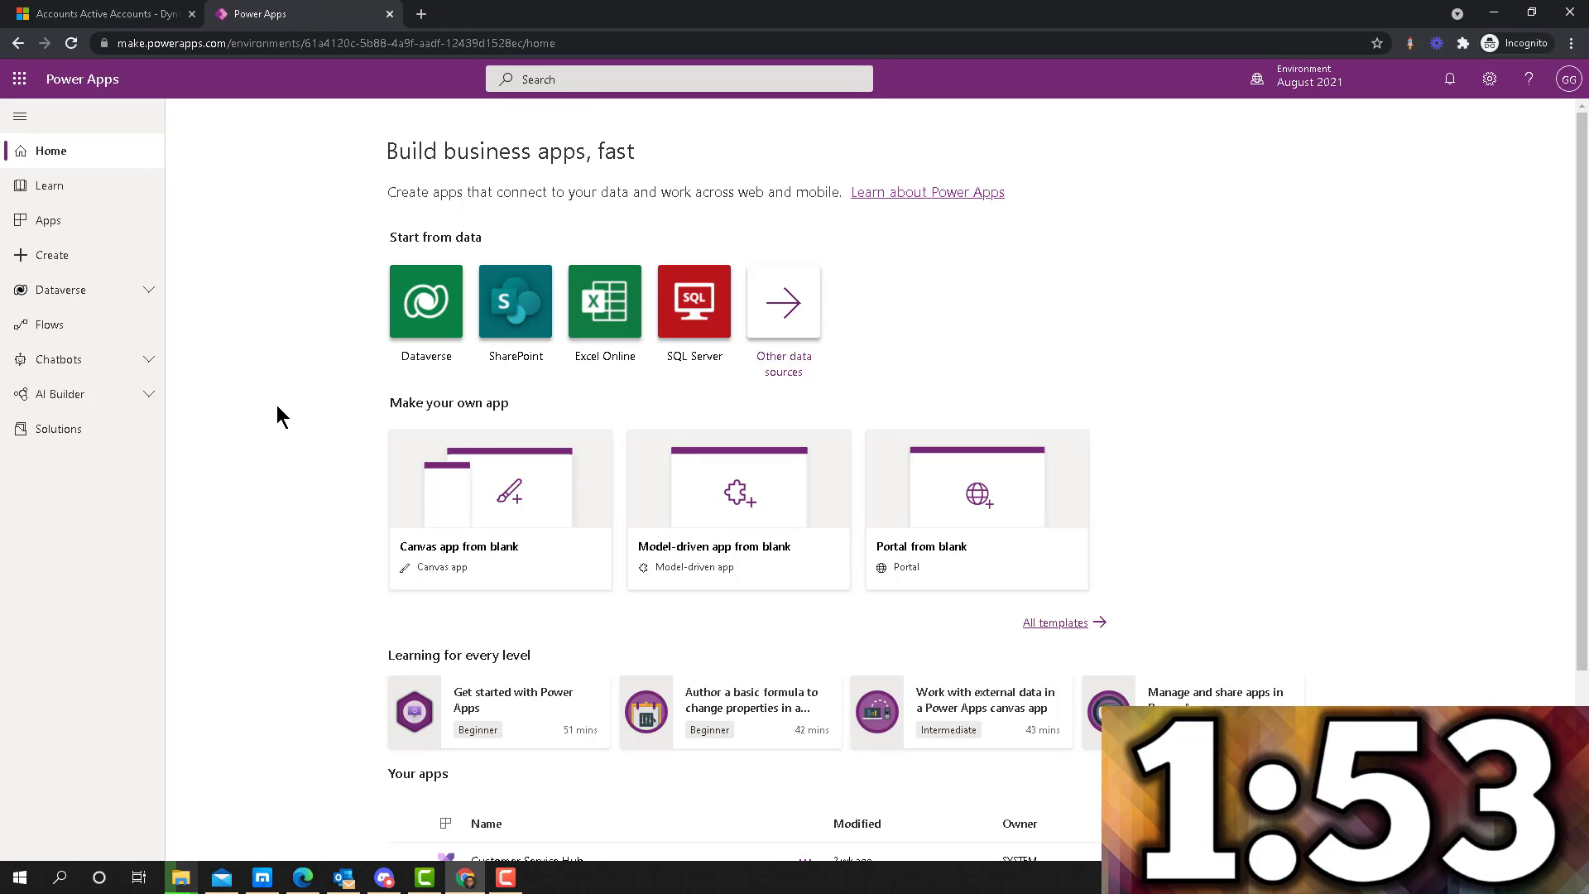
click(131, 294)
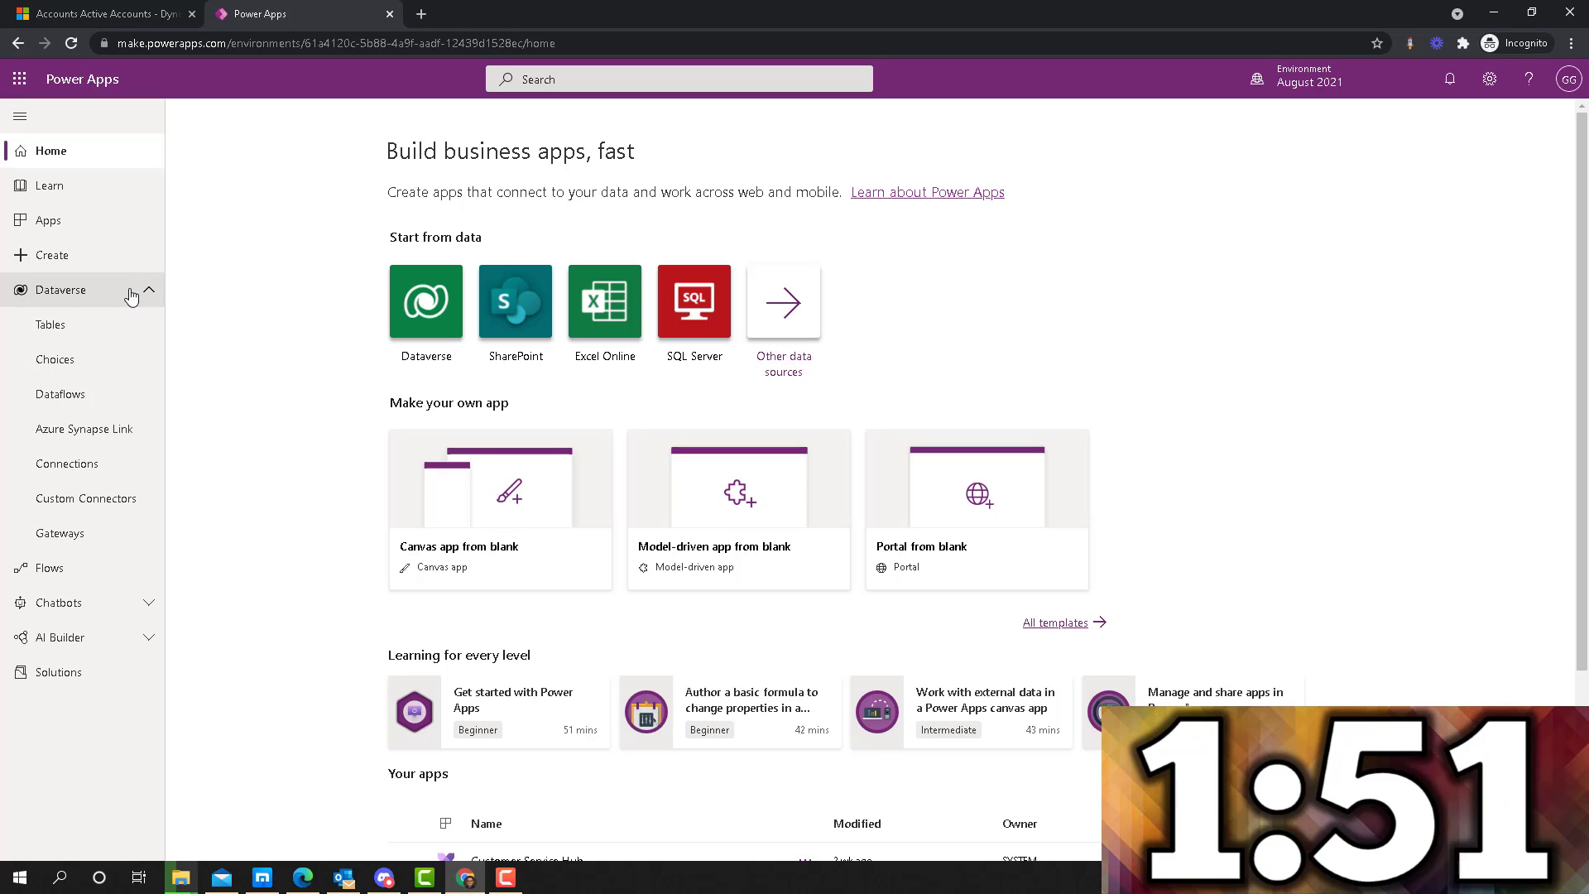
click(83, 325)
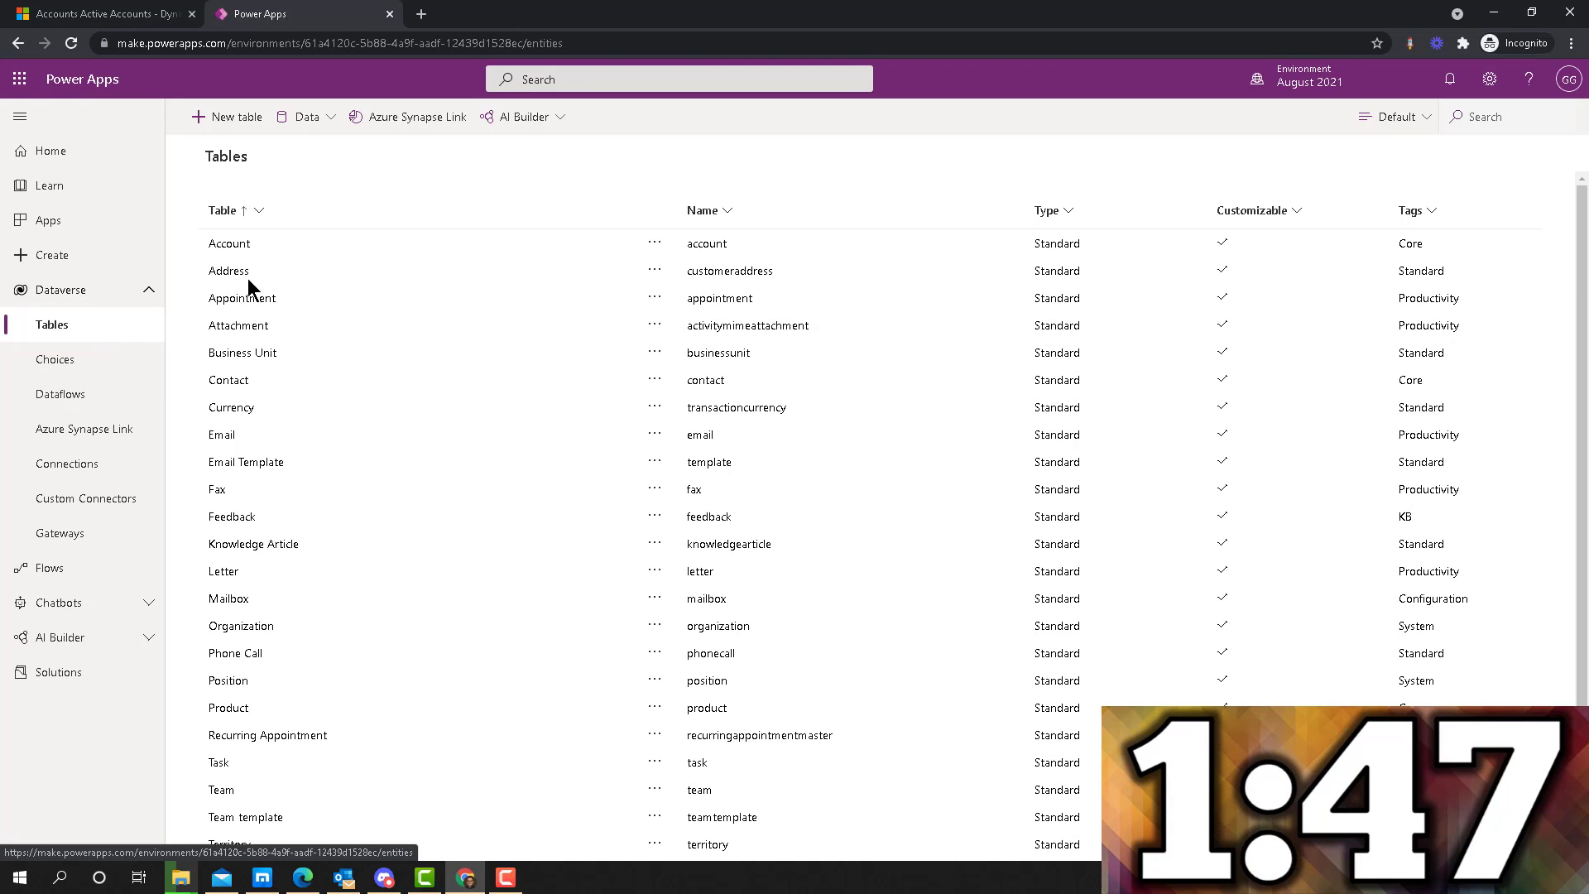
click(246, 242)
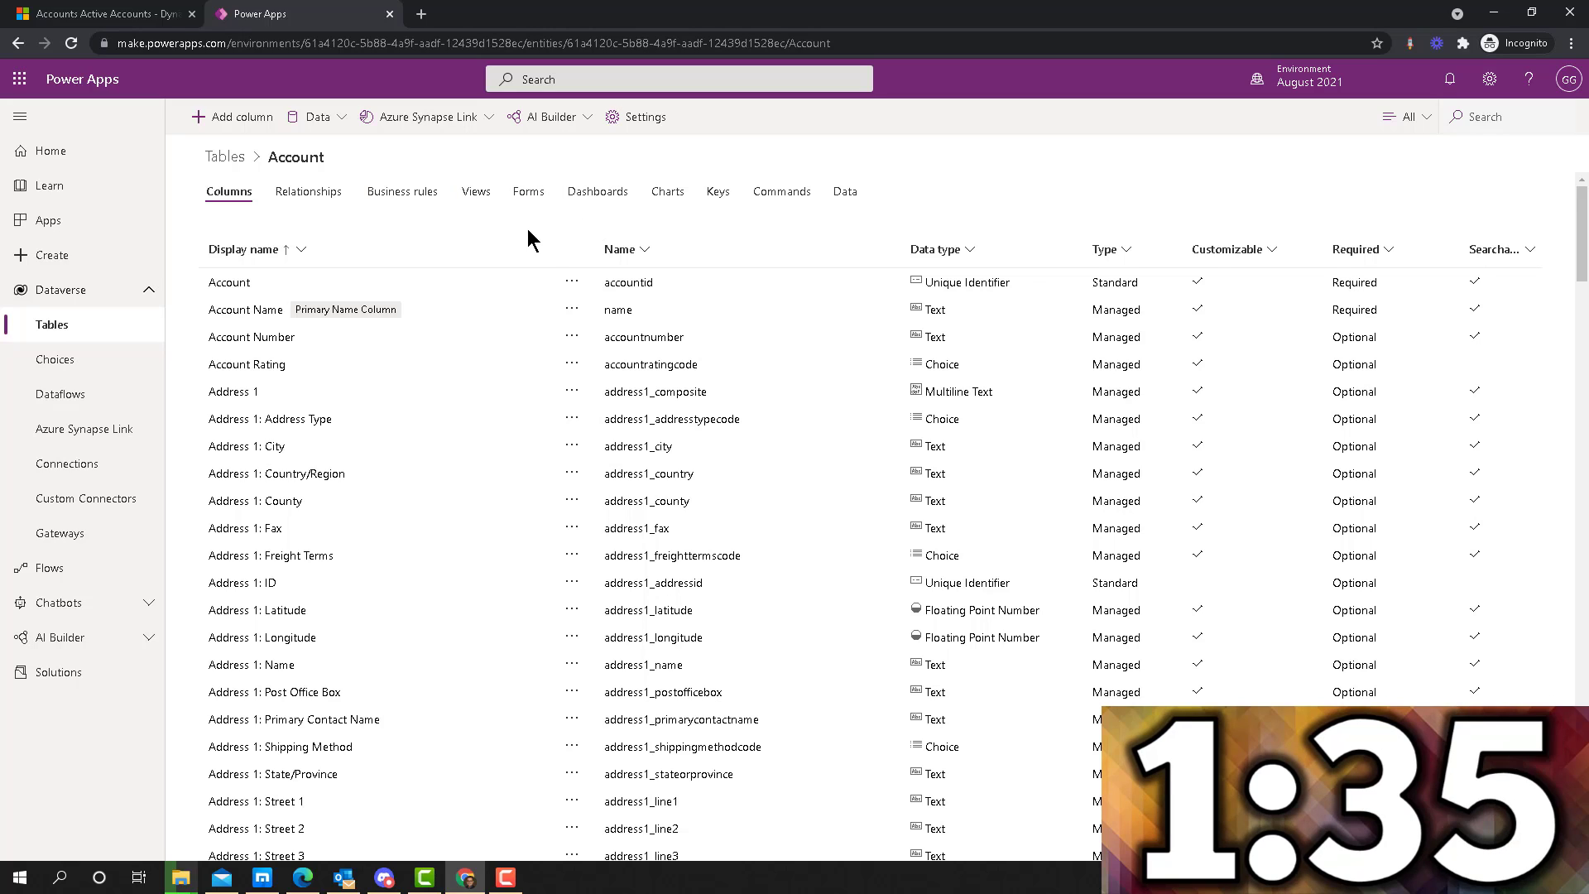
Step: Show the Account table's data using the Active Accounts view
click(848, 195)
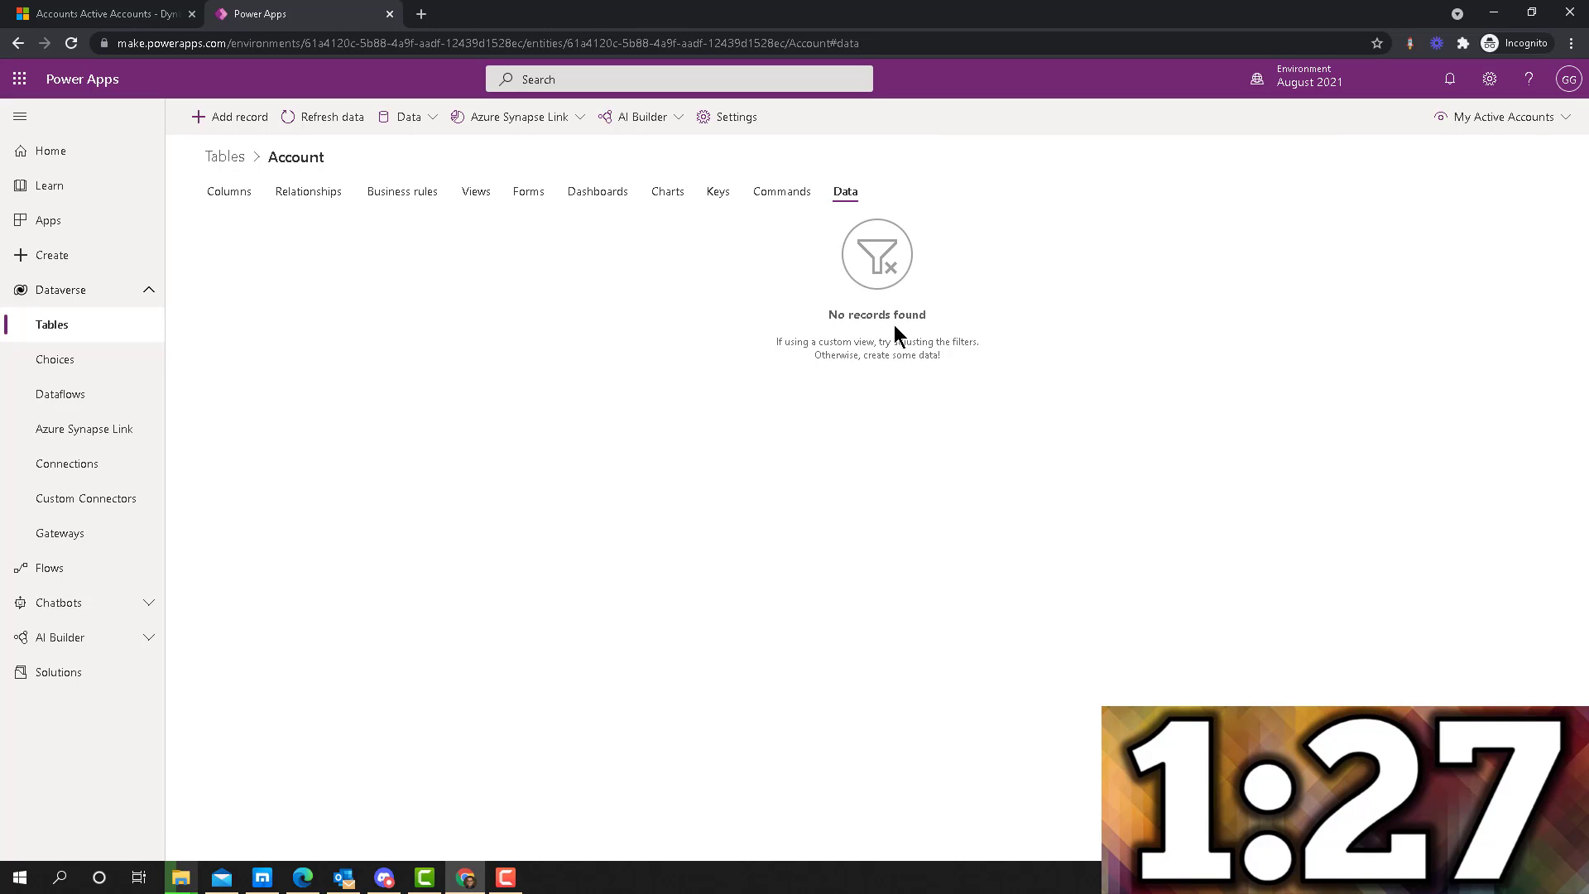
click(1492, 122)
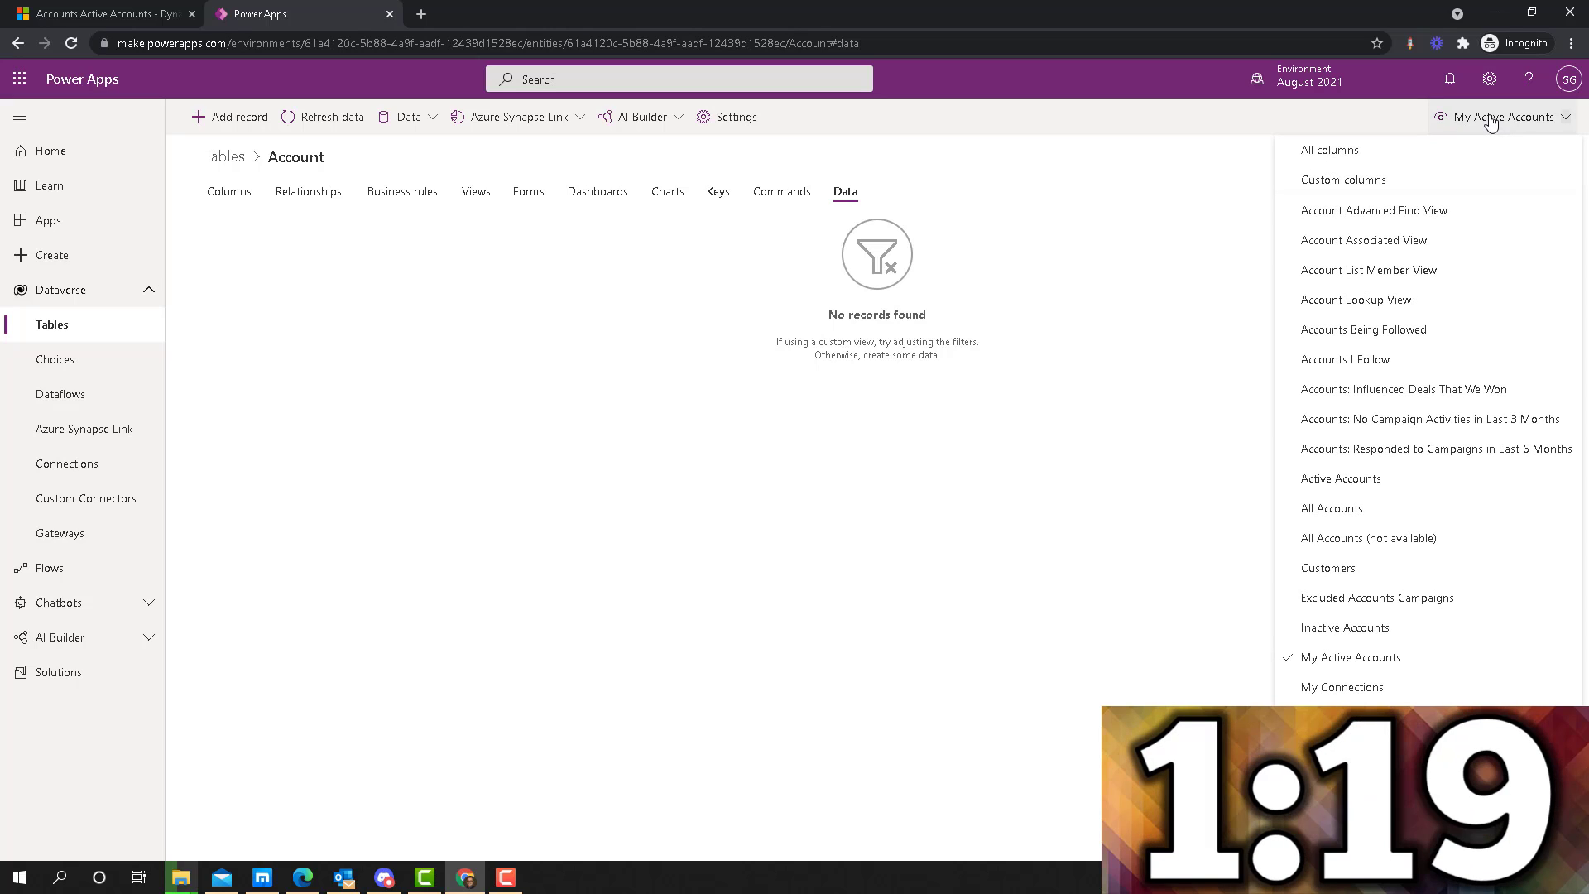
click(1351, 485)
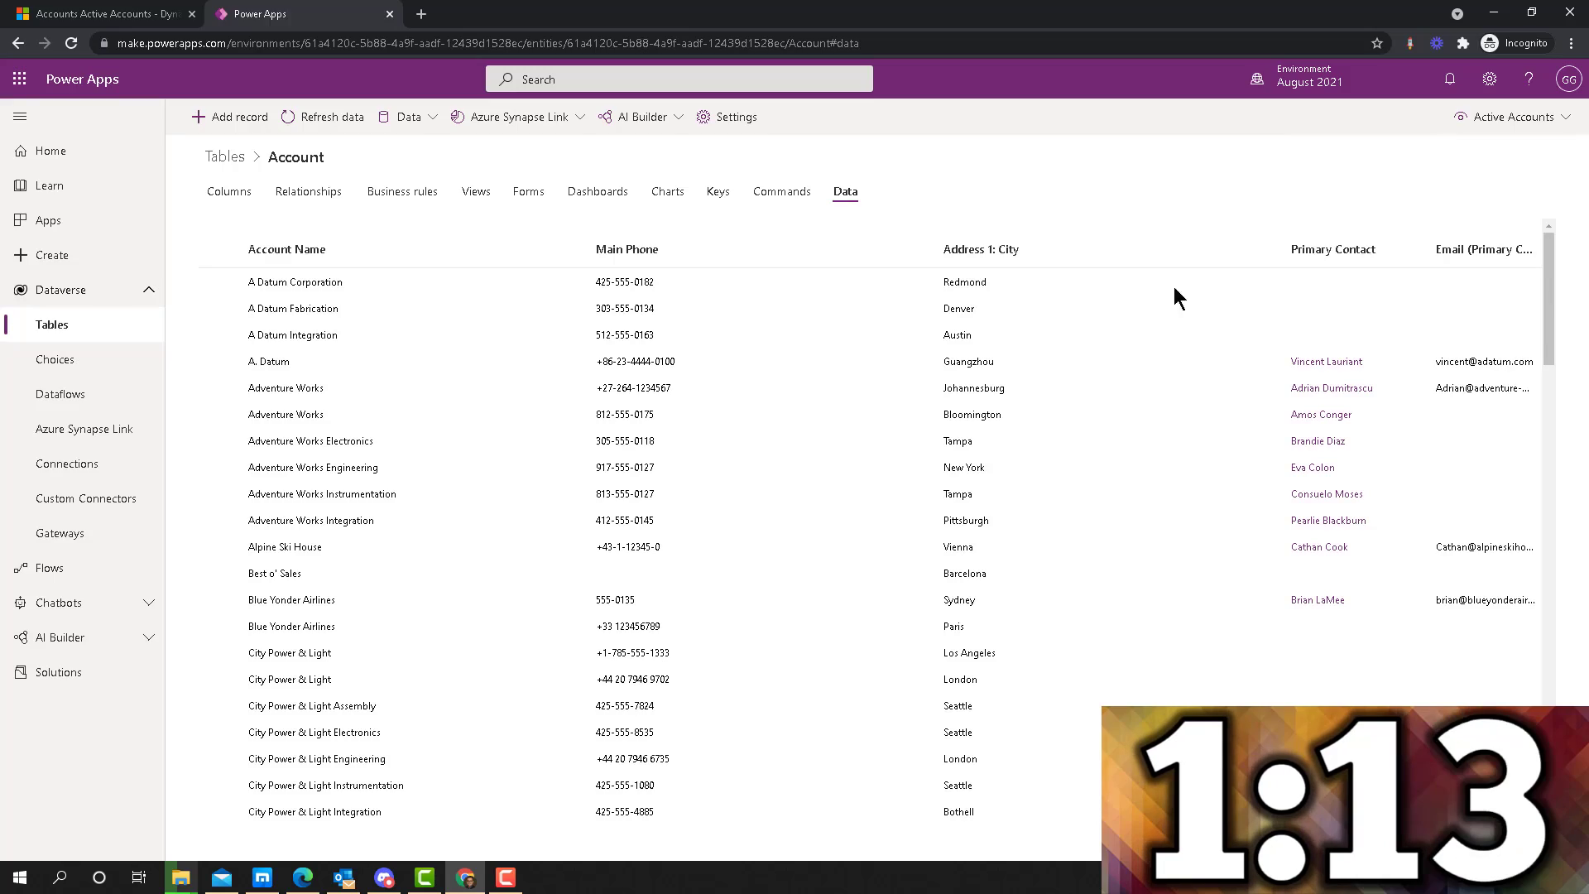
mouse_move(1550, 319)
mouse_down()
mouse_move(1550, 758)
mouse_move(1555, 291)
mouse_up()
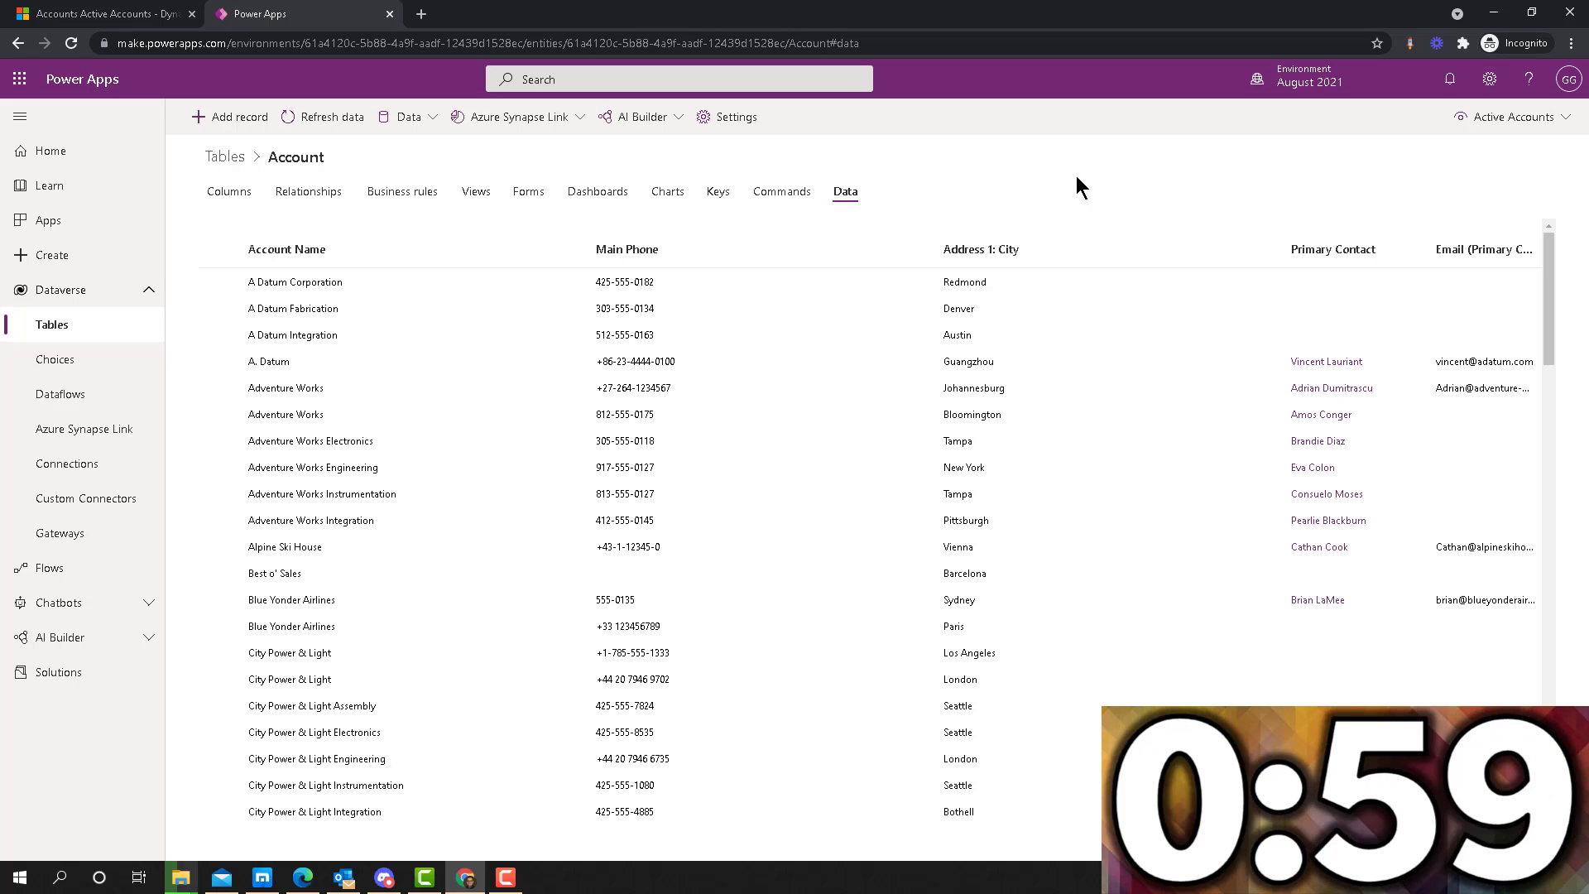
Step: Export the Account table for editing in Excel, open the downloaded workbook and enable editing
click(427, 122)
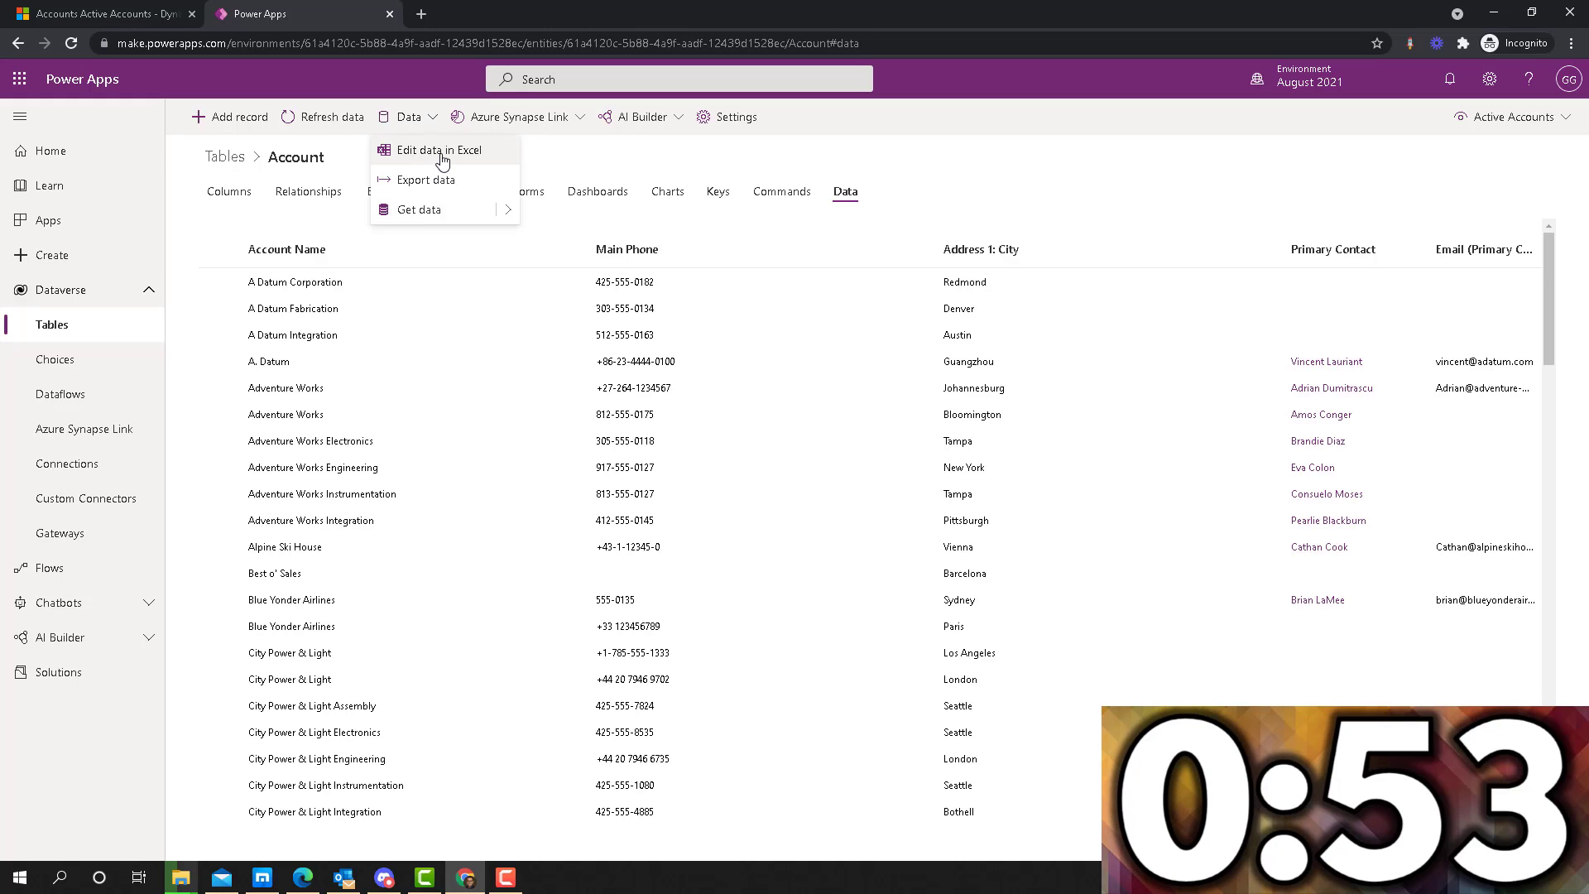
click(442, 151)
click(110, 15)
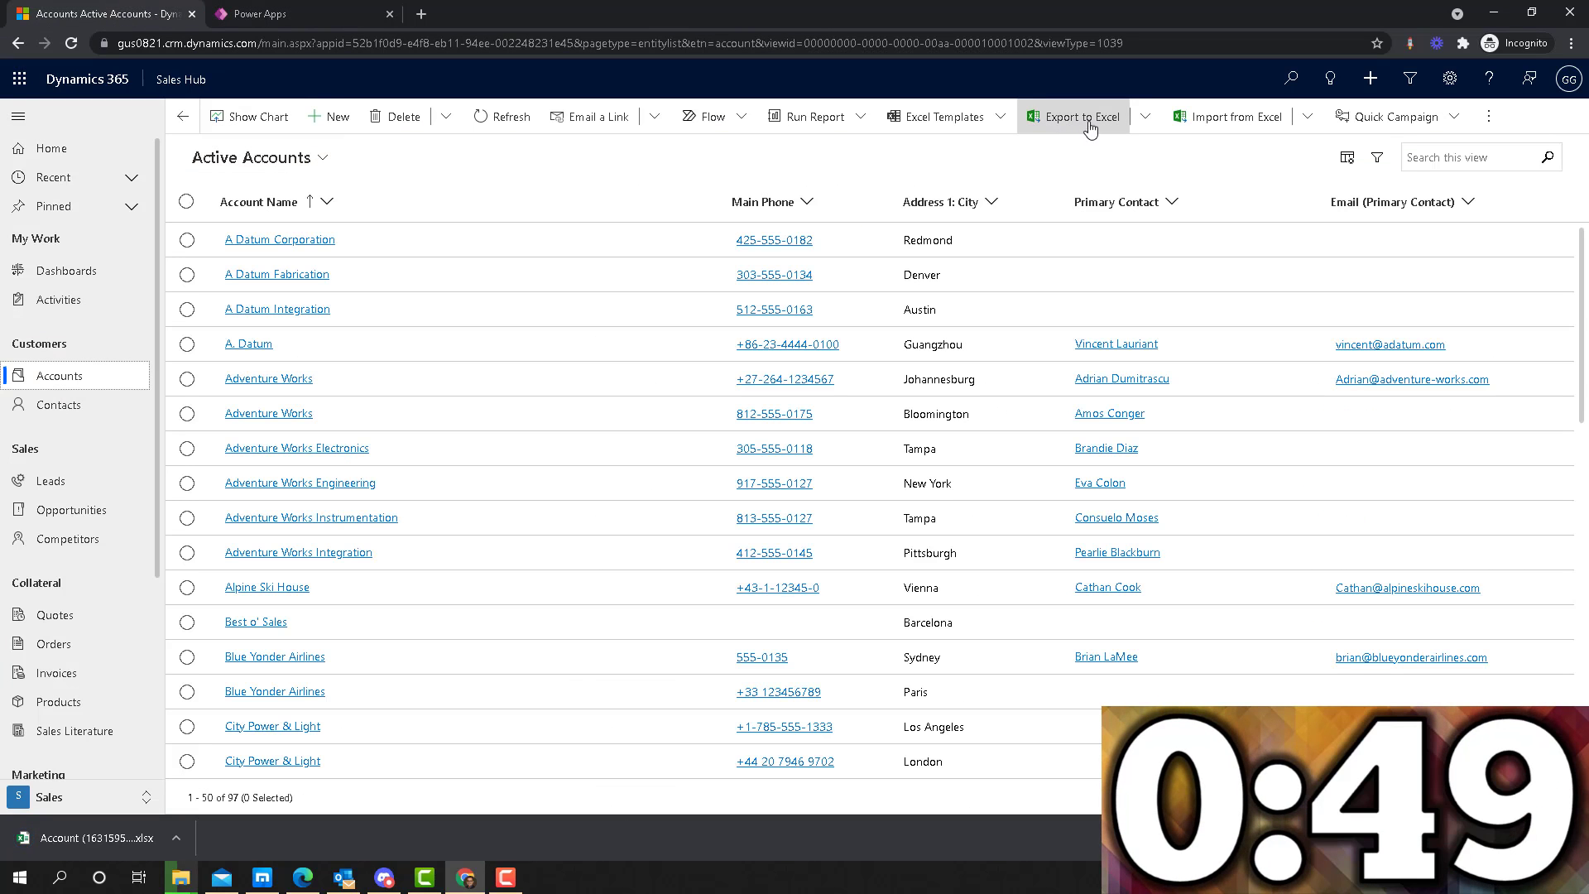
click(303, 16)
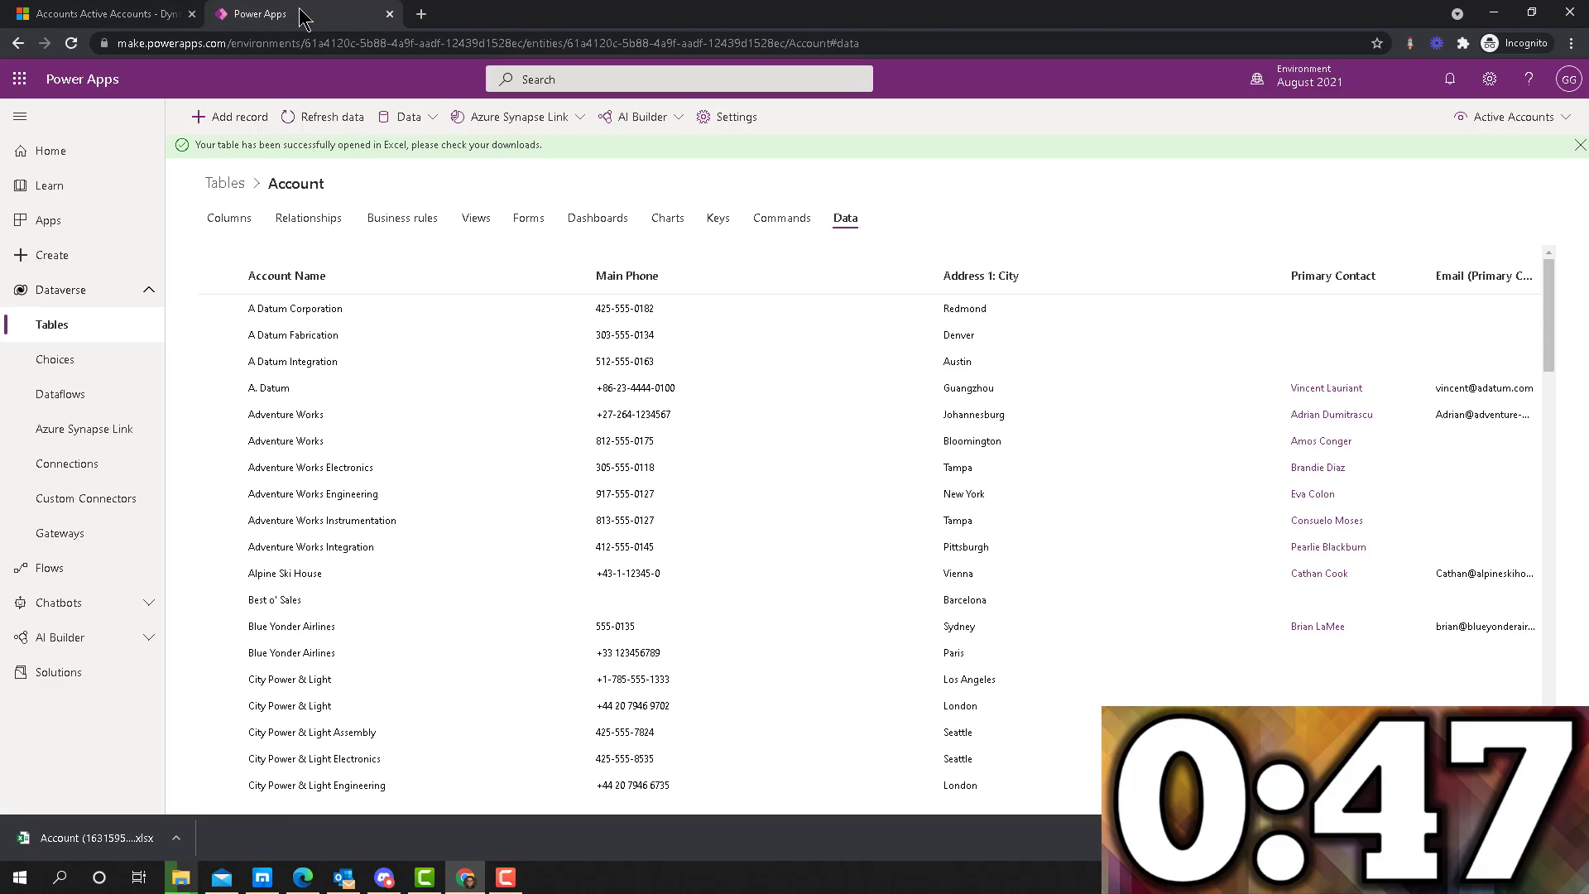
click(409, 117)
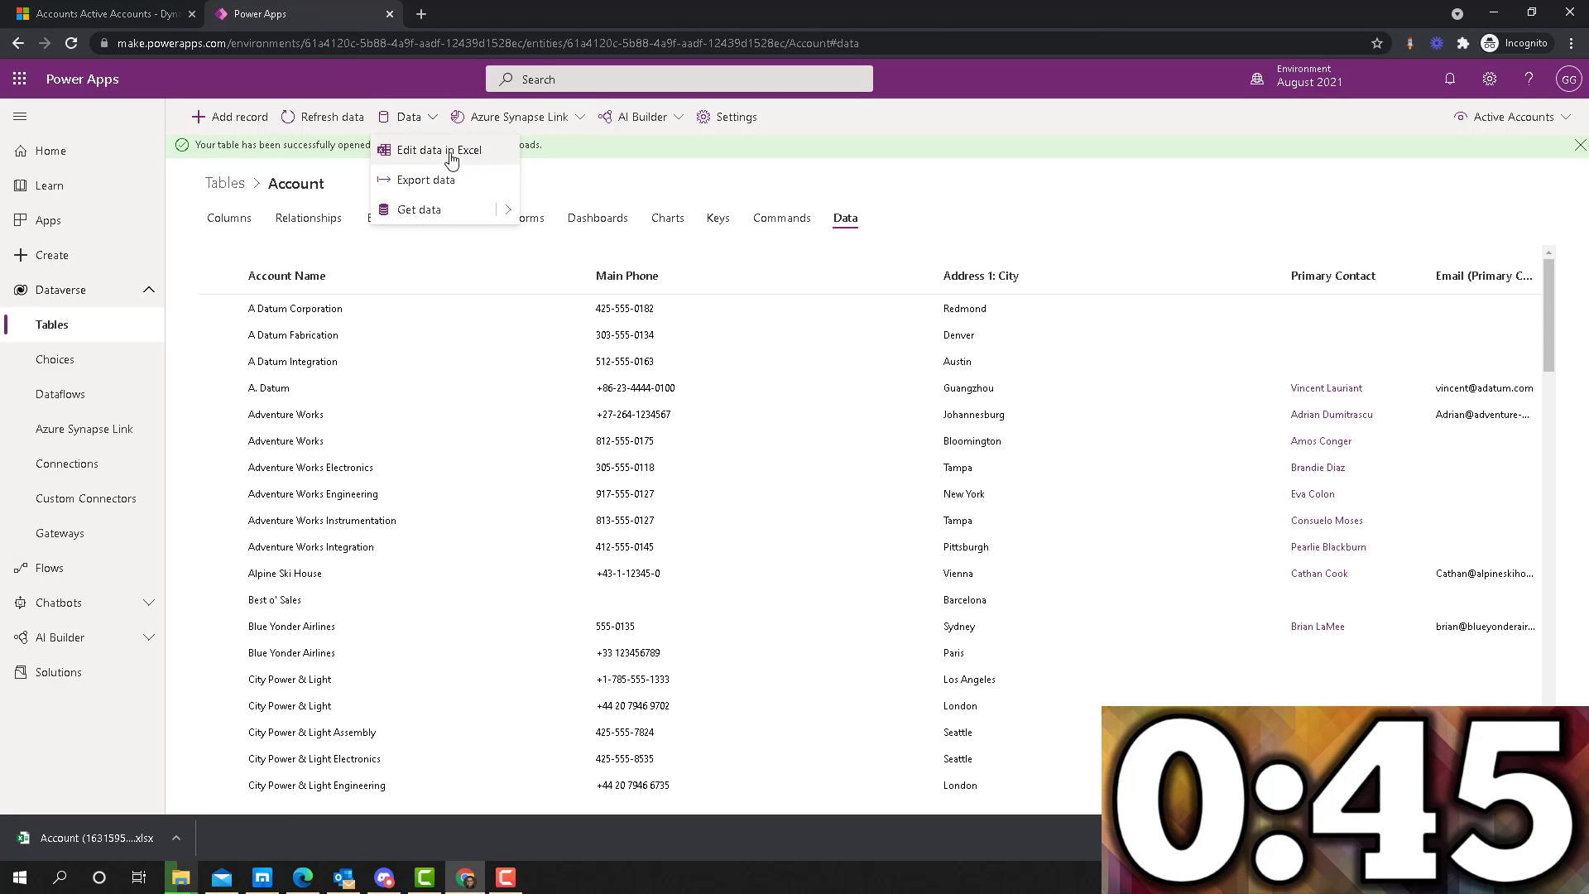
click(79, 840)
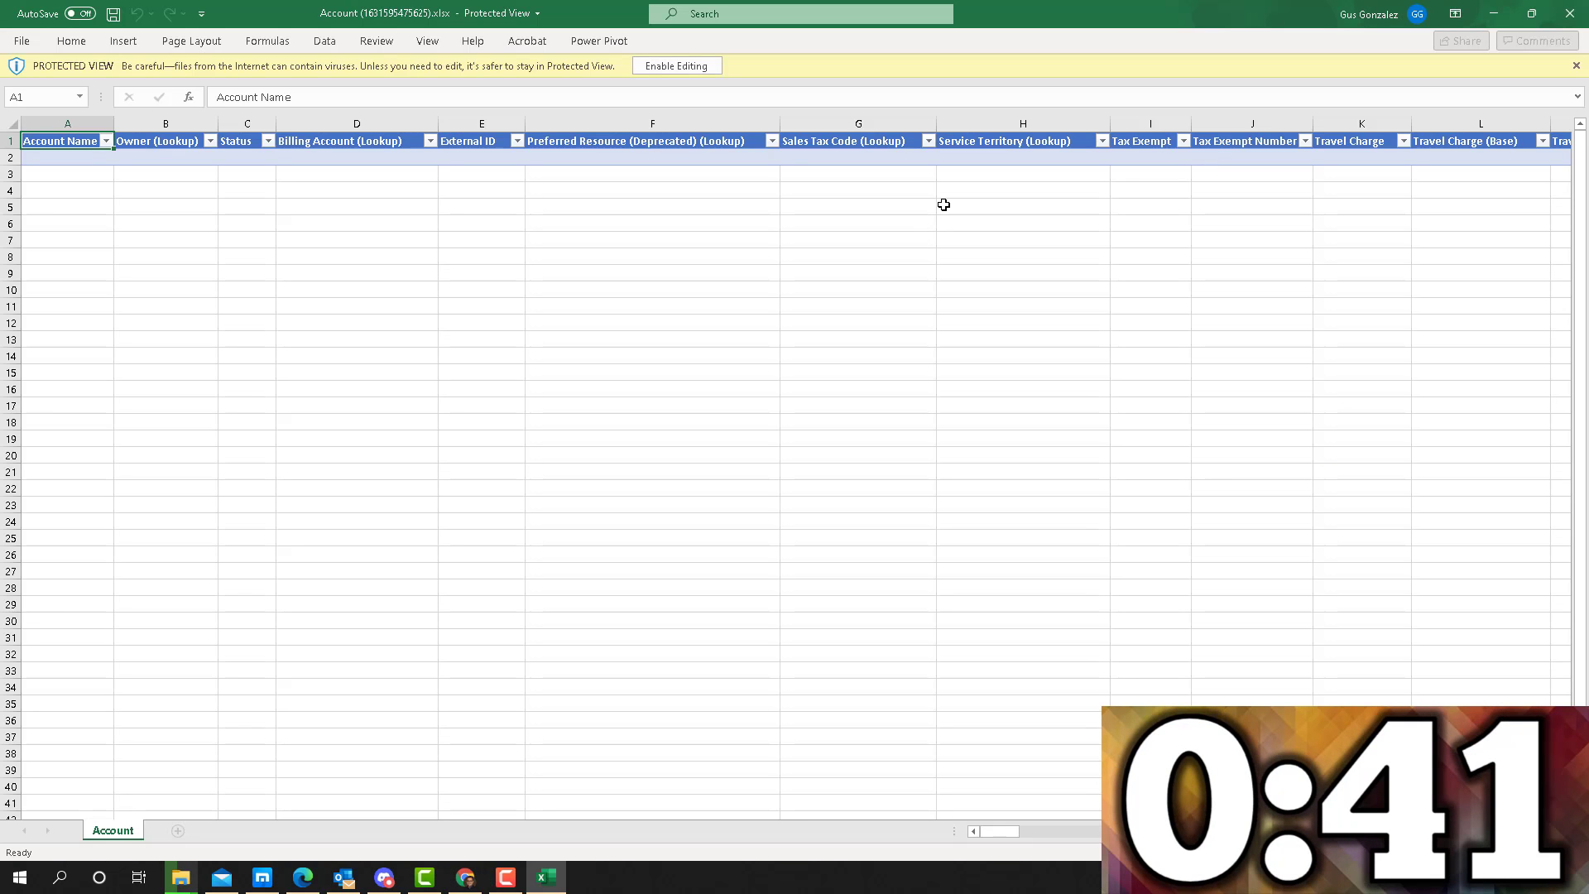
click(703, 62)
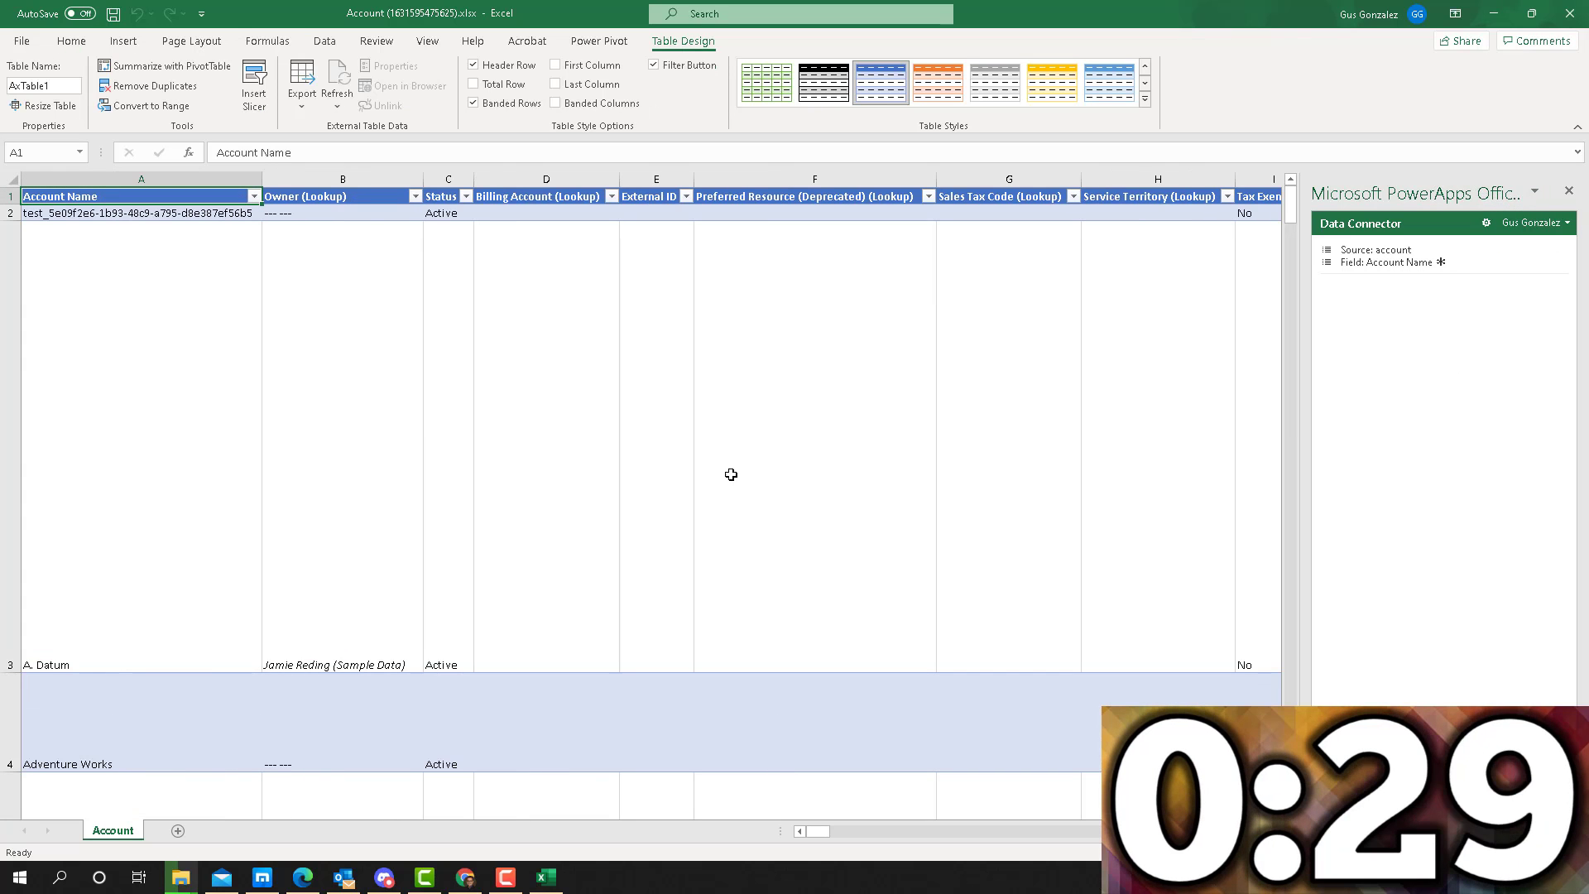
Step: Set Address 1: City in row 17 of the Account worksheet to Atlanta and publish the change
scroll(719, 507, down, 3)
scroll(719, 507, down, 5)
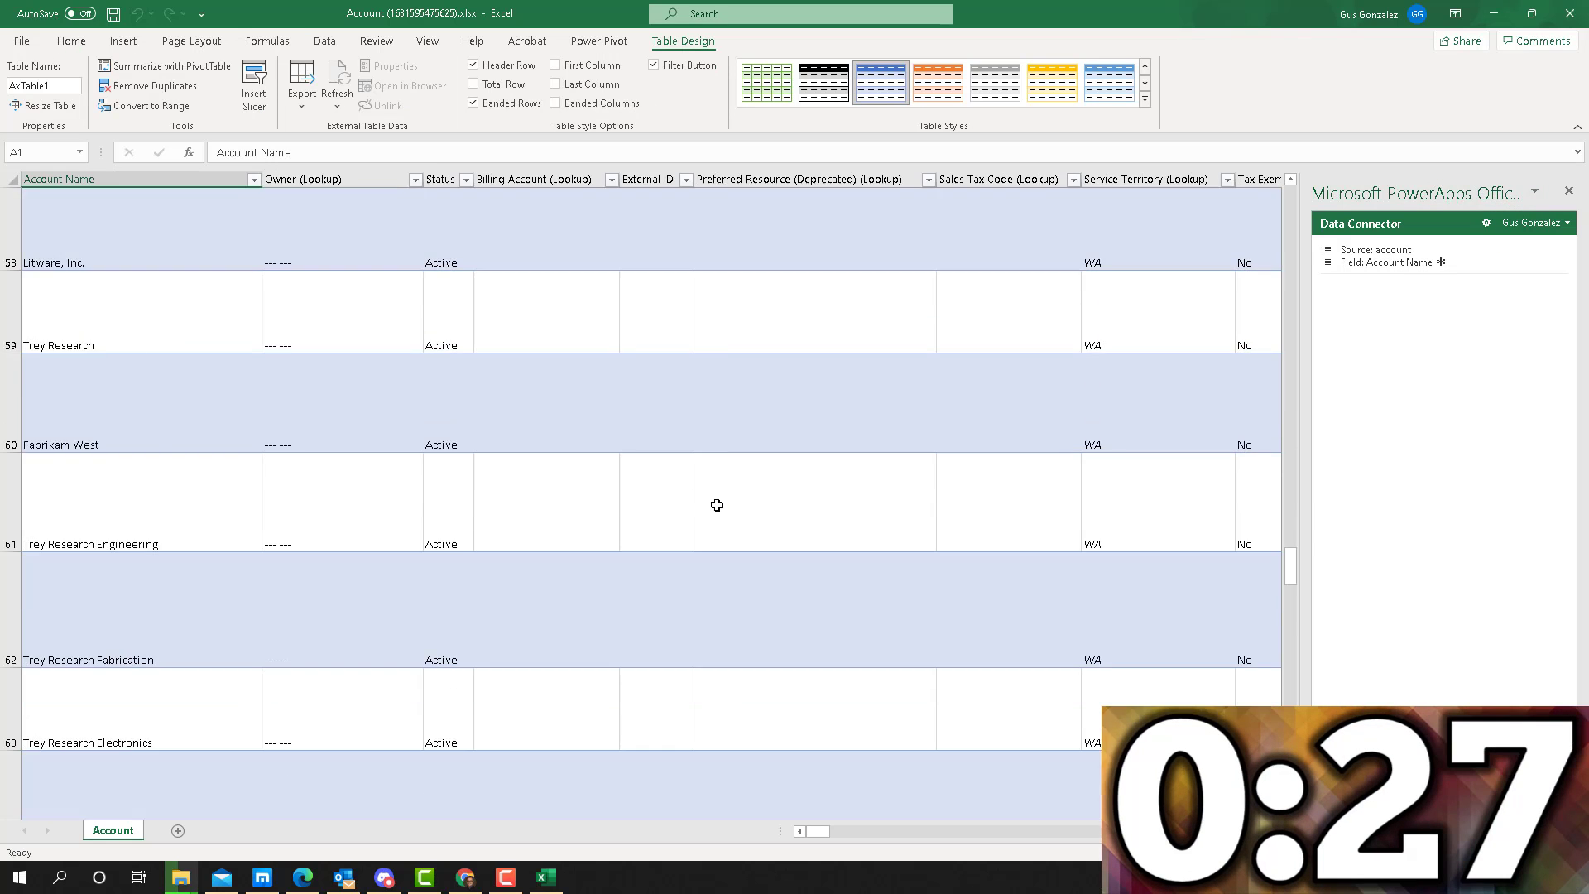
scroll(720, 495, up, 8)
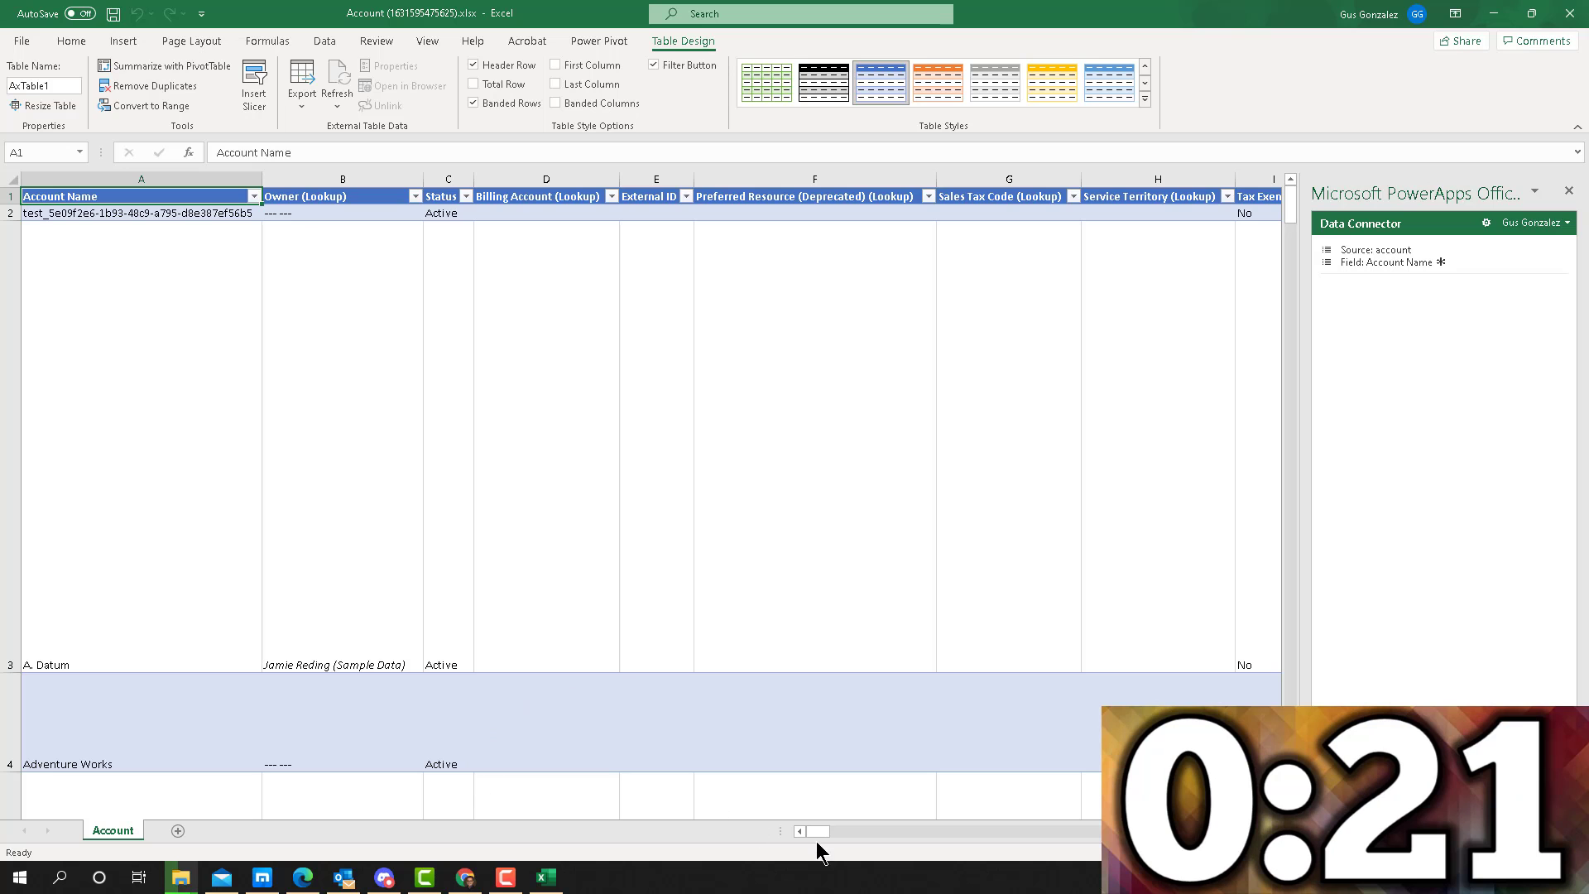
drag(817, 832, 856, 831)
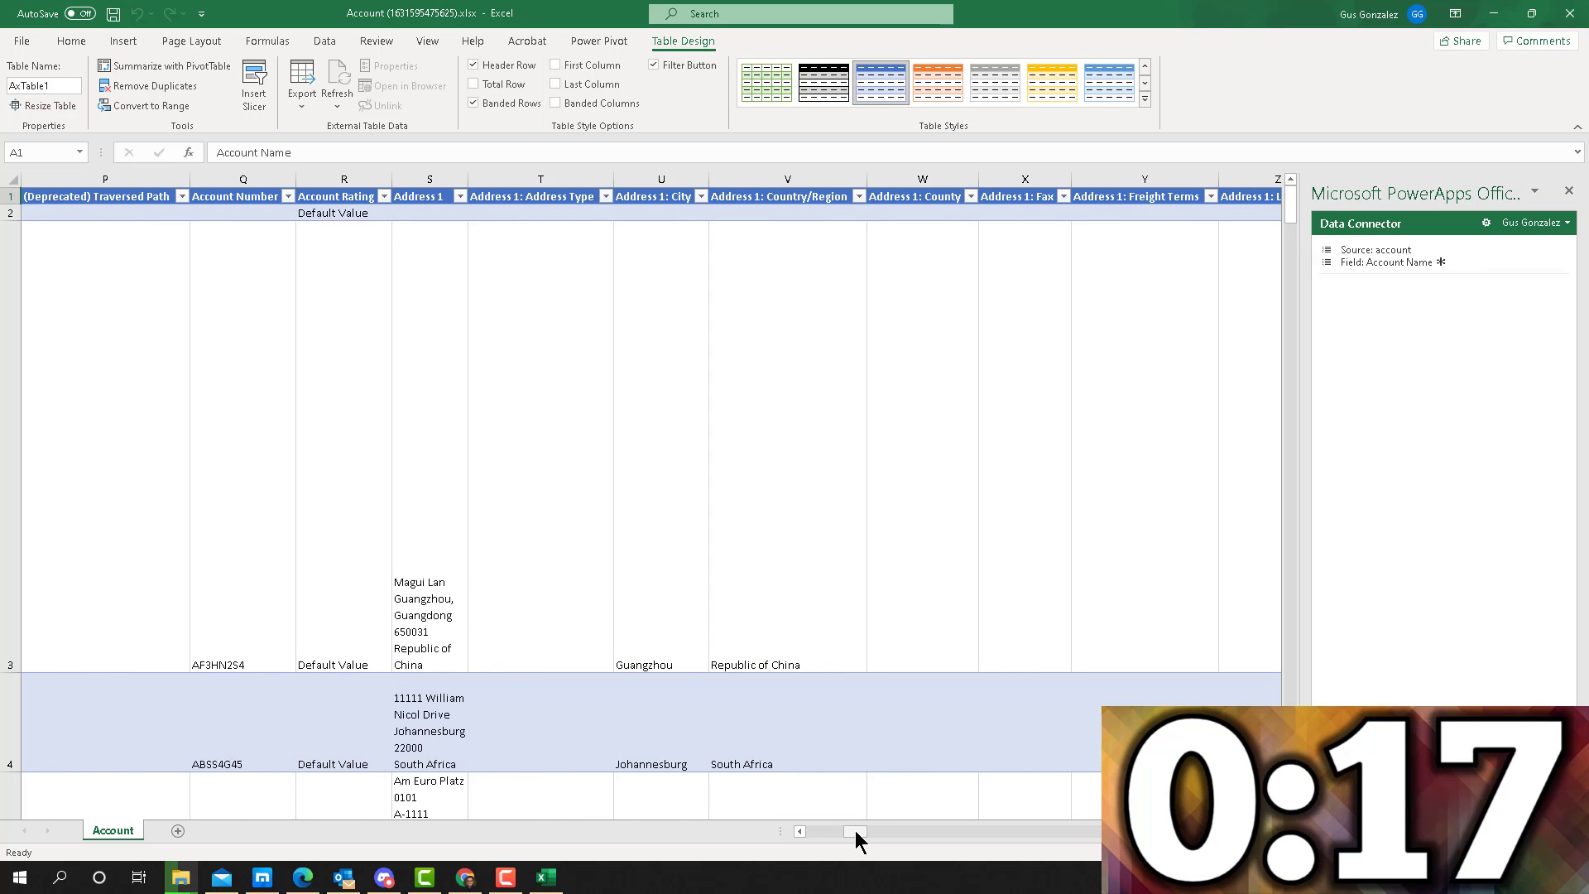
scroll(536, 704, down, 5)
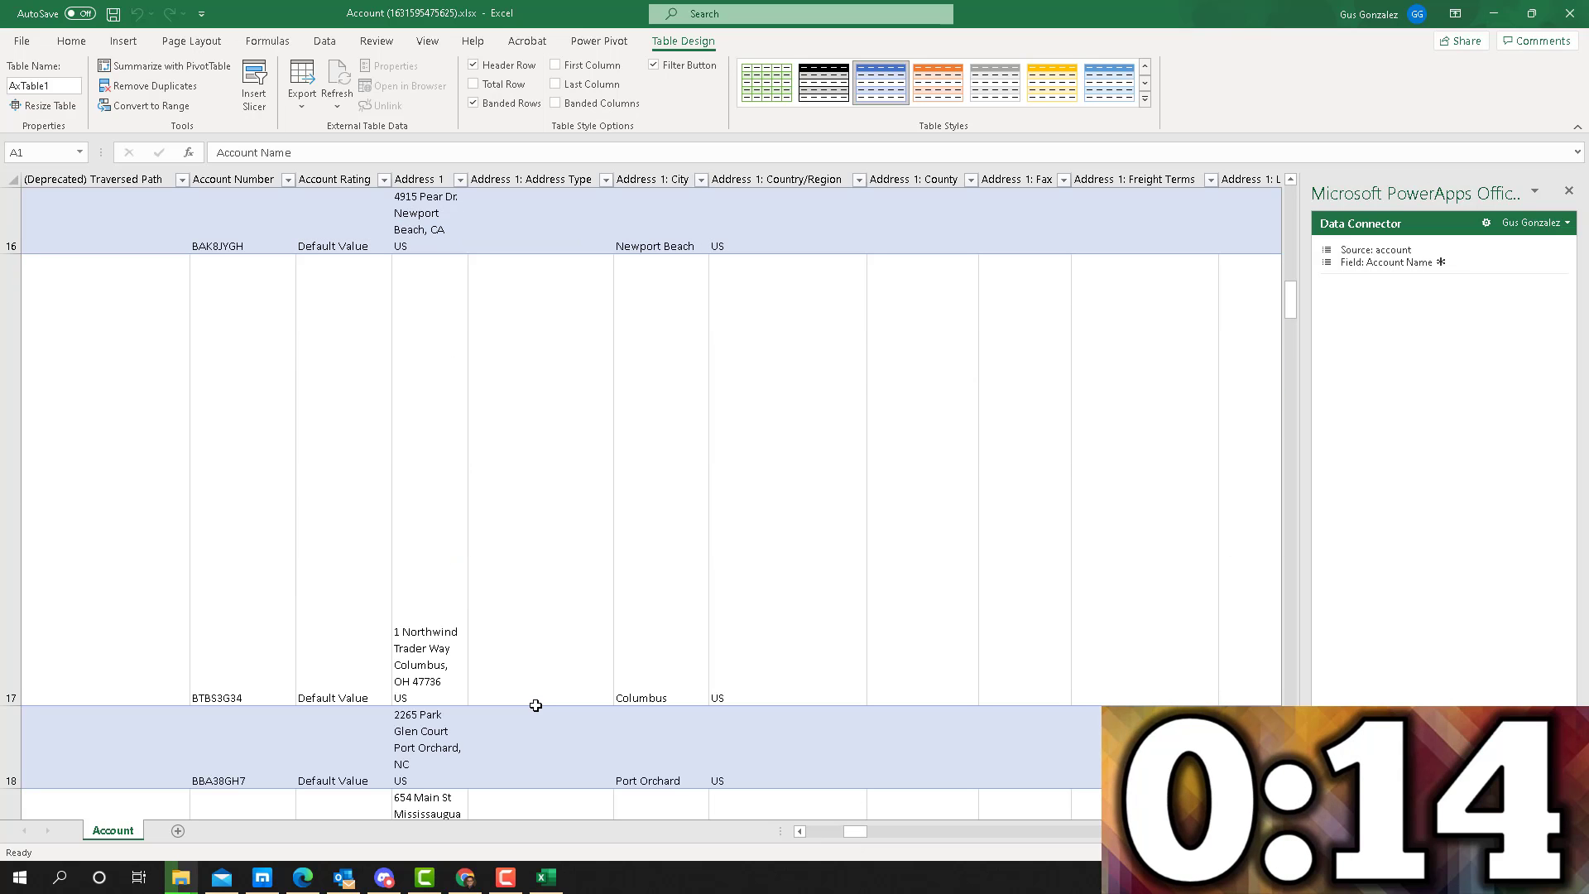
click(423, 669)
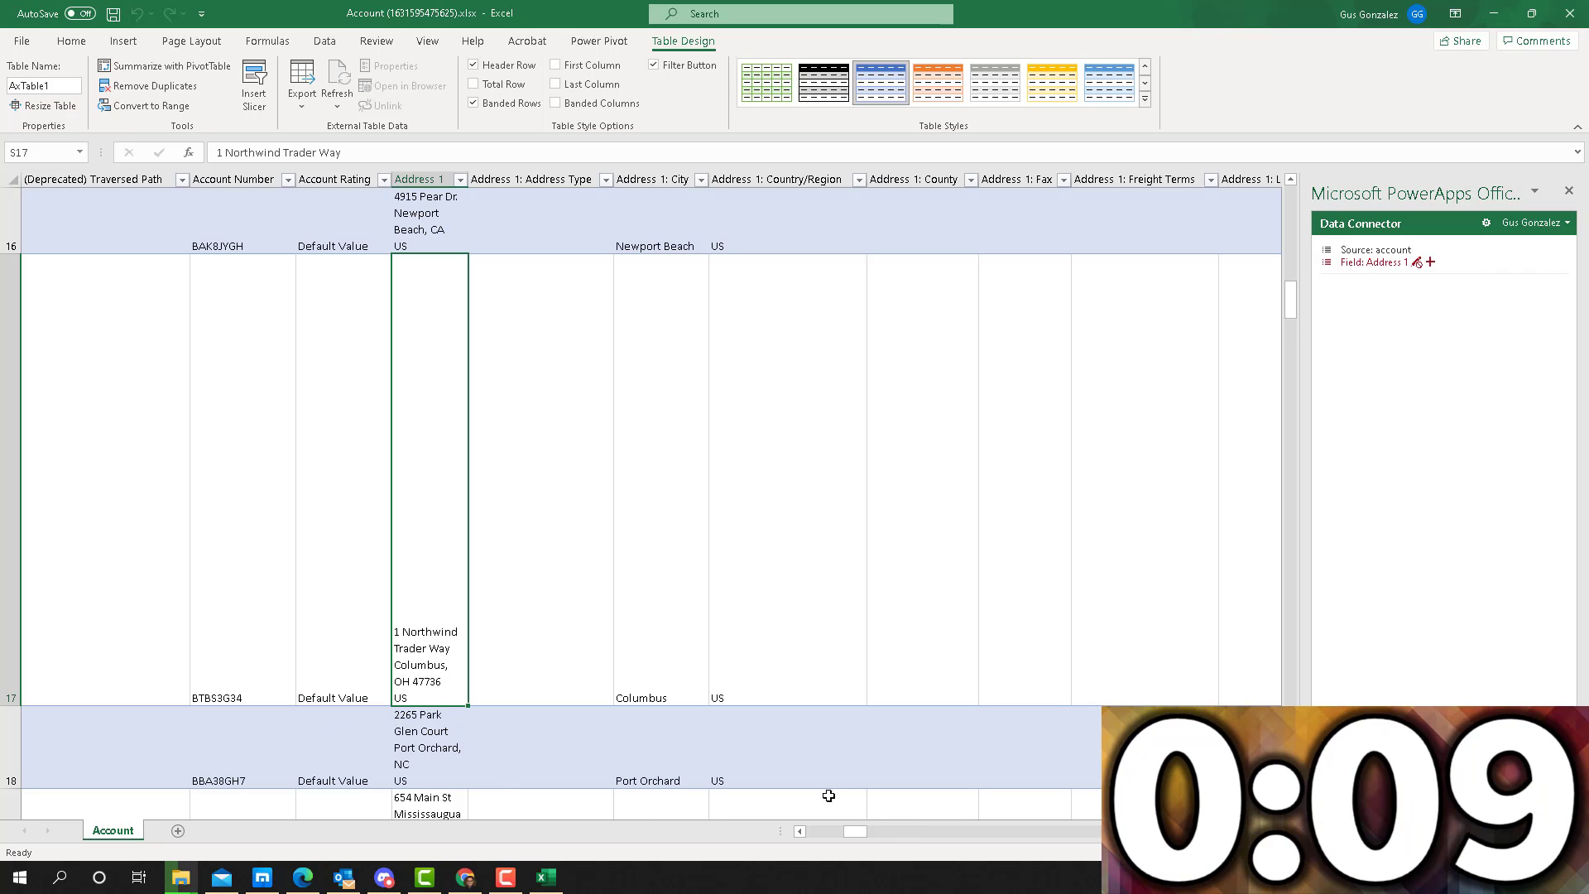
click(671, 698)
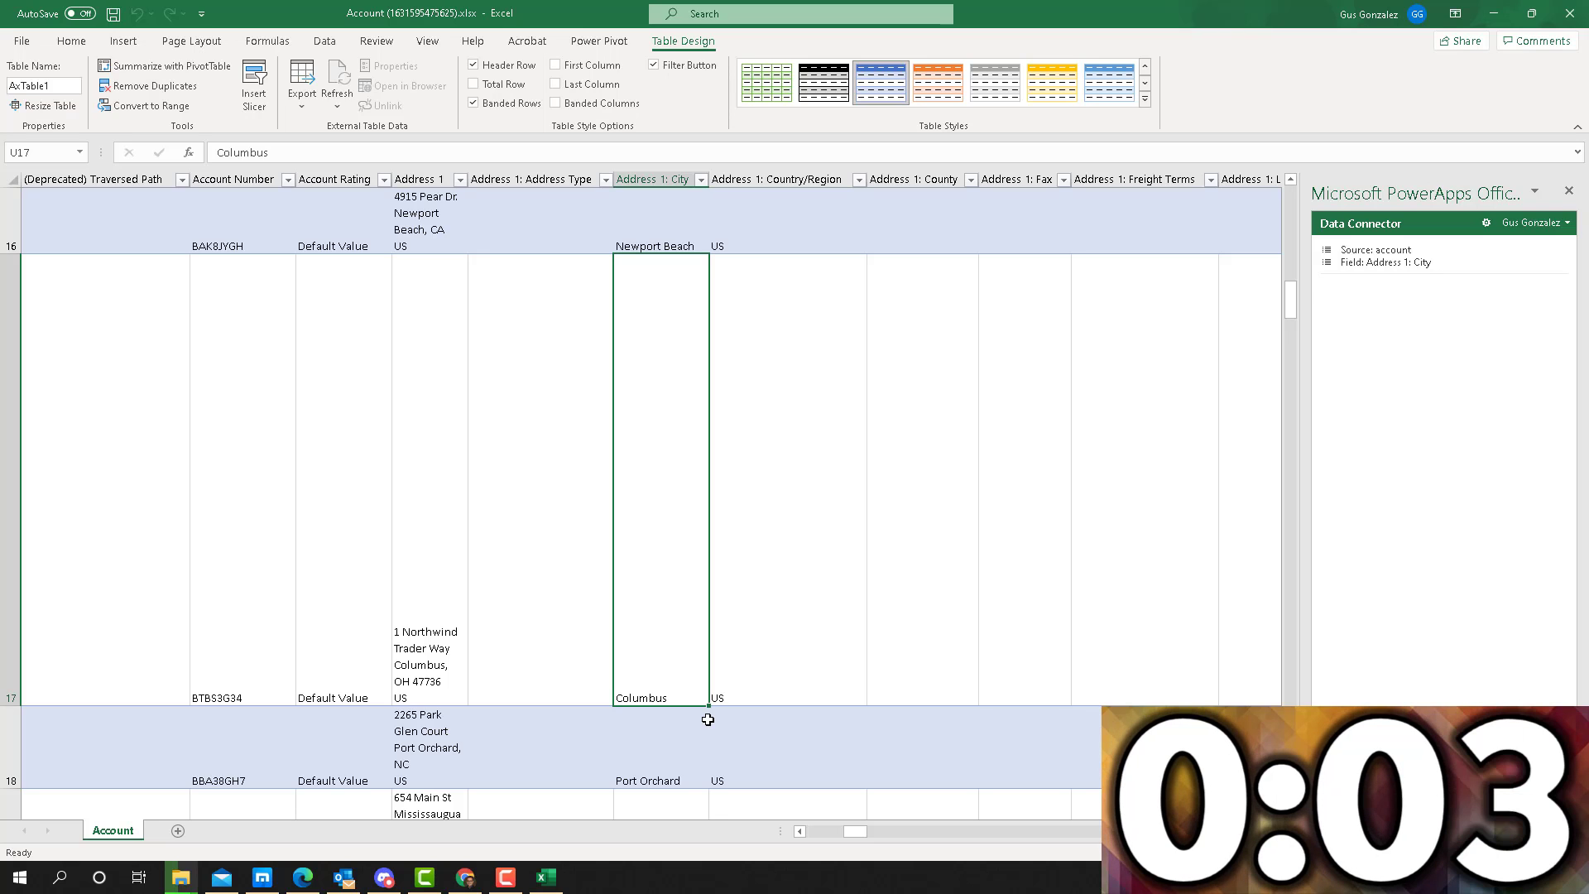
text(Atlanta)
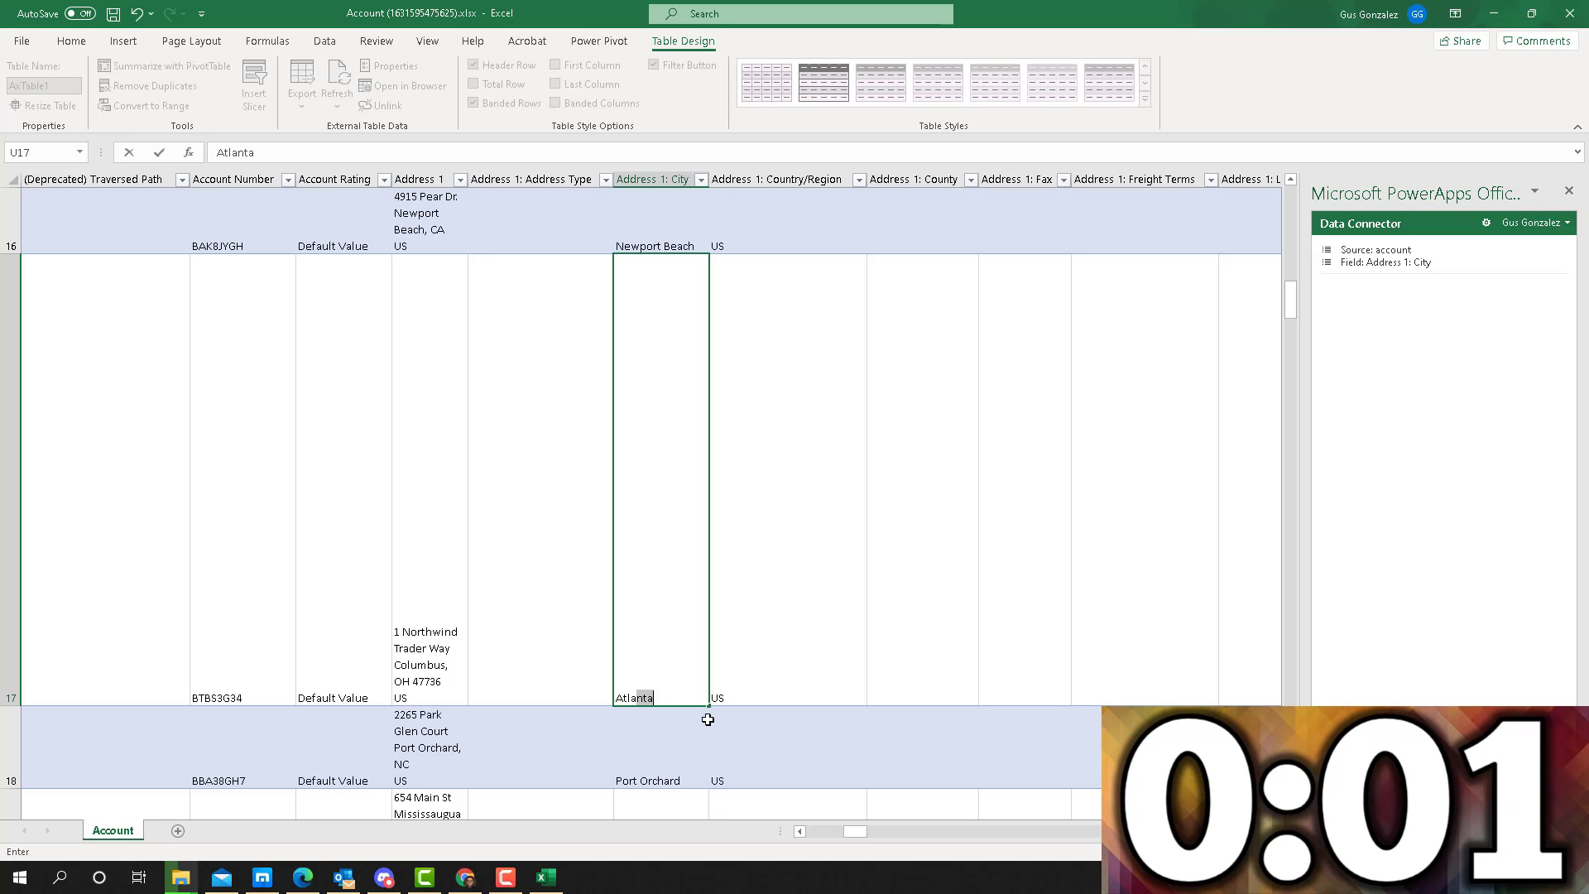
click(801, 649)
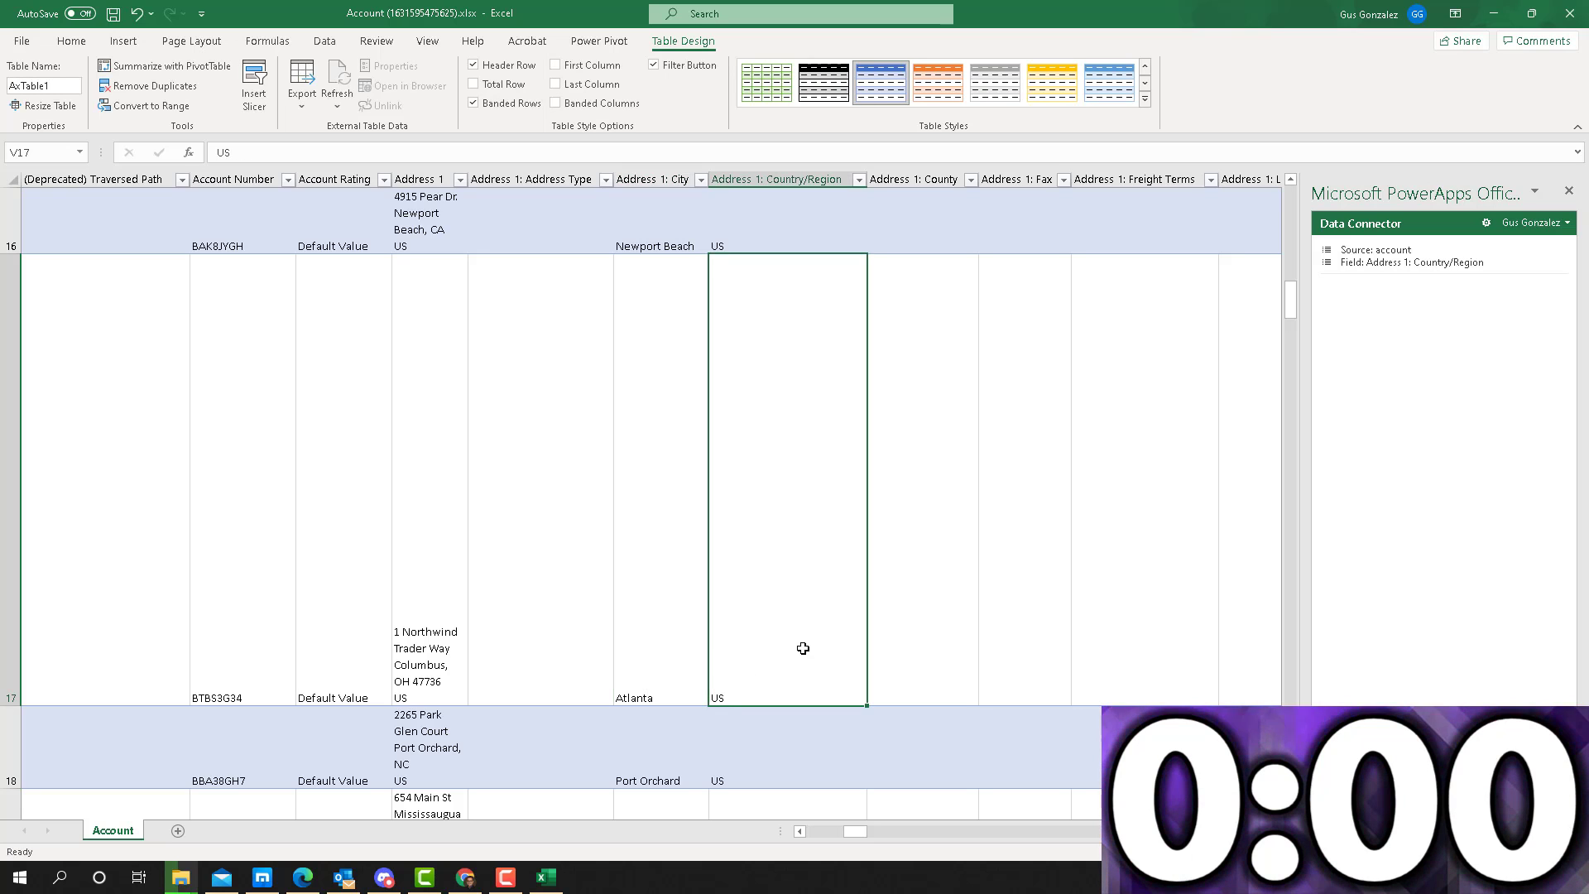
click(678, 663)
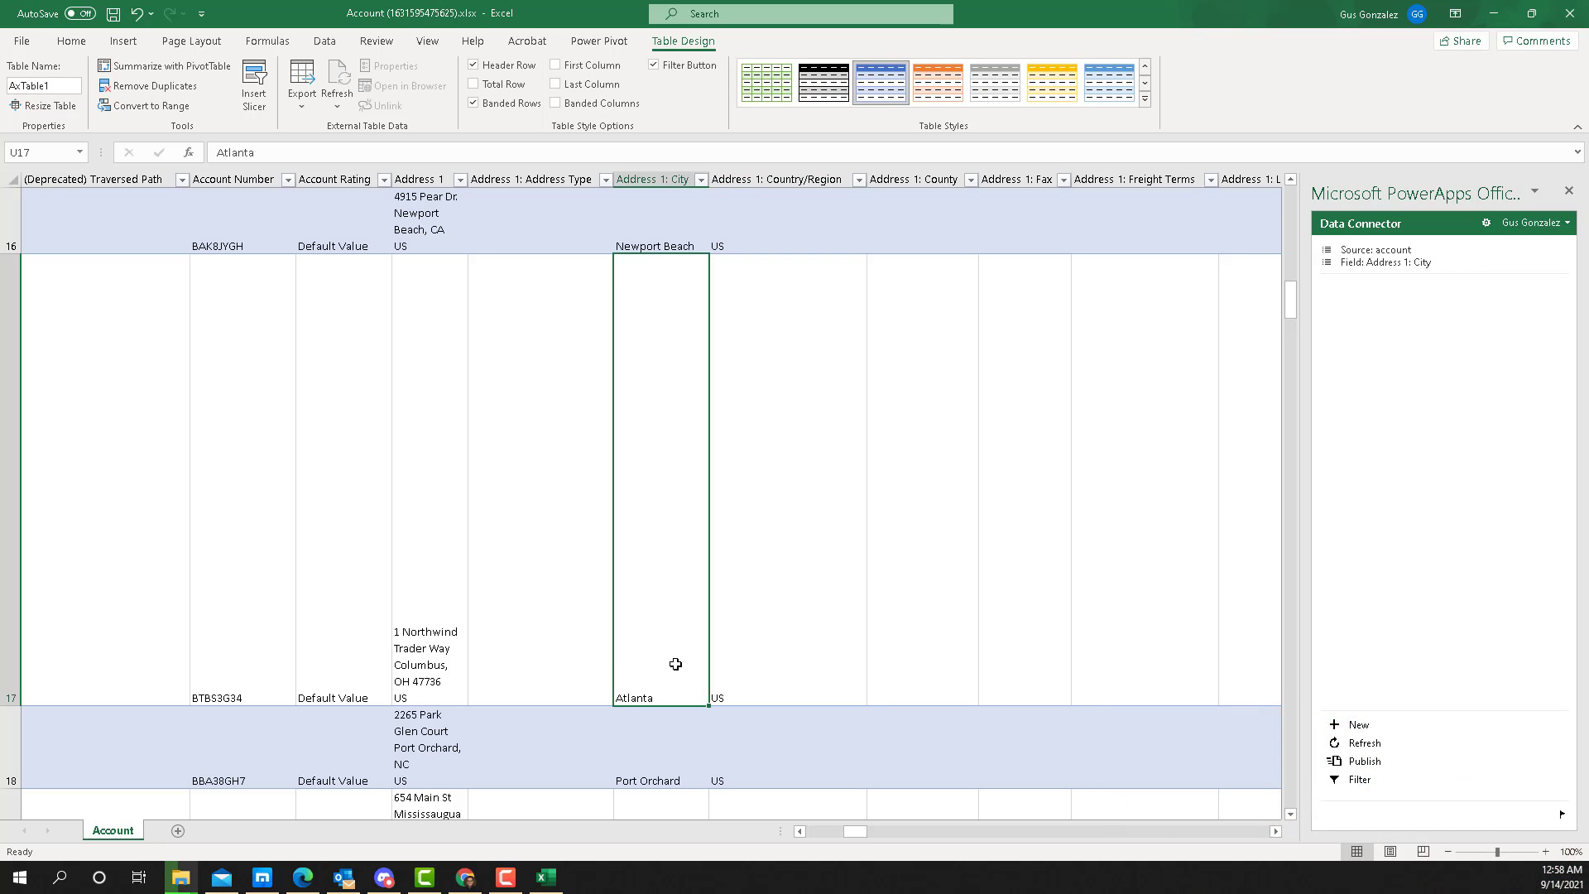
click(1363, 762)
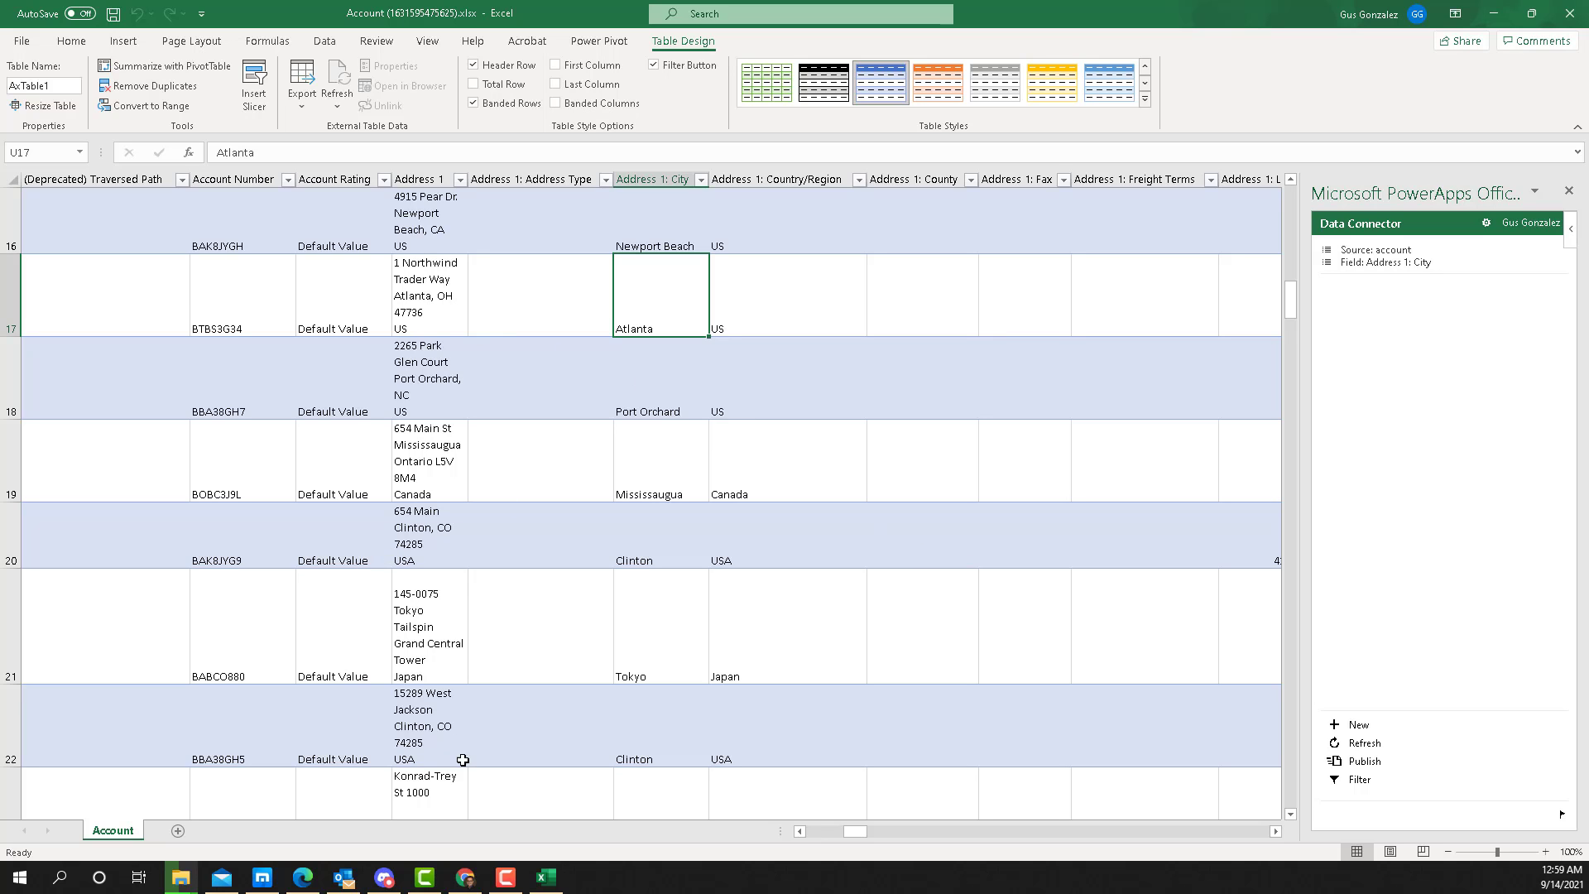
Step: Switch to the Active Accounts list in Dynamics 365, reload it and look through the first page for the edited account
click(465, 877)
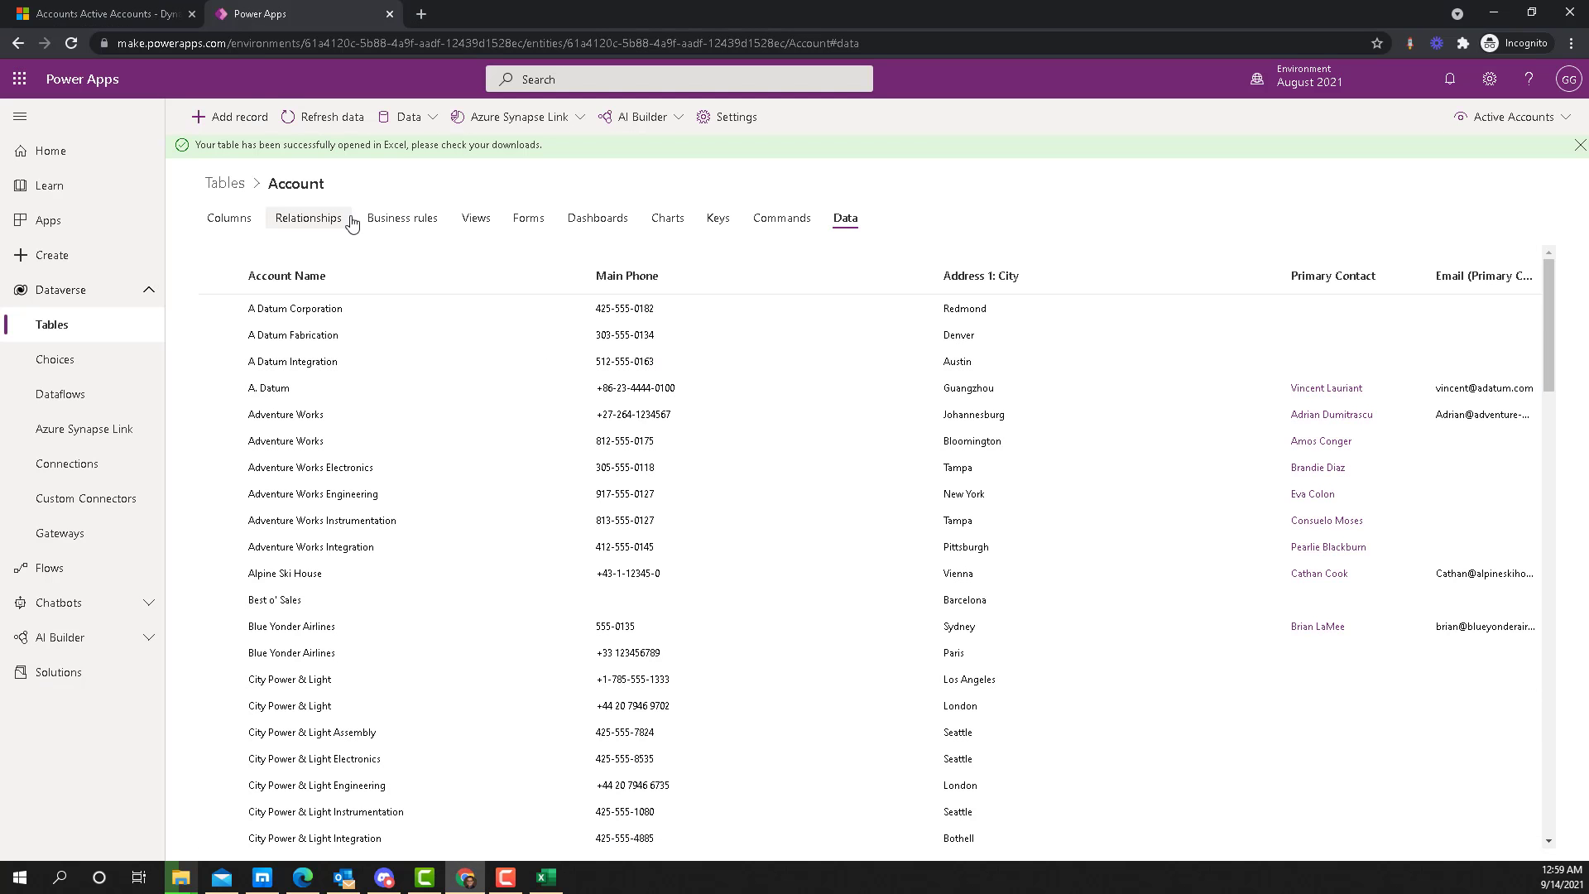
click(91, 15)
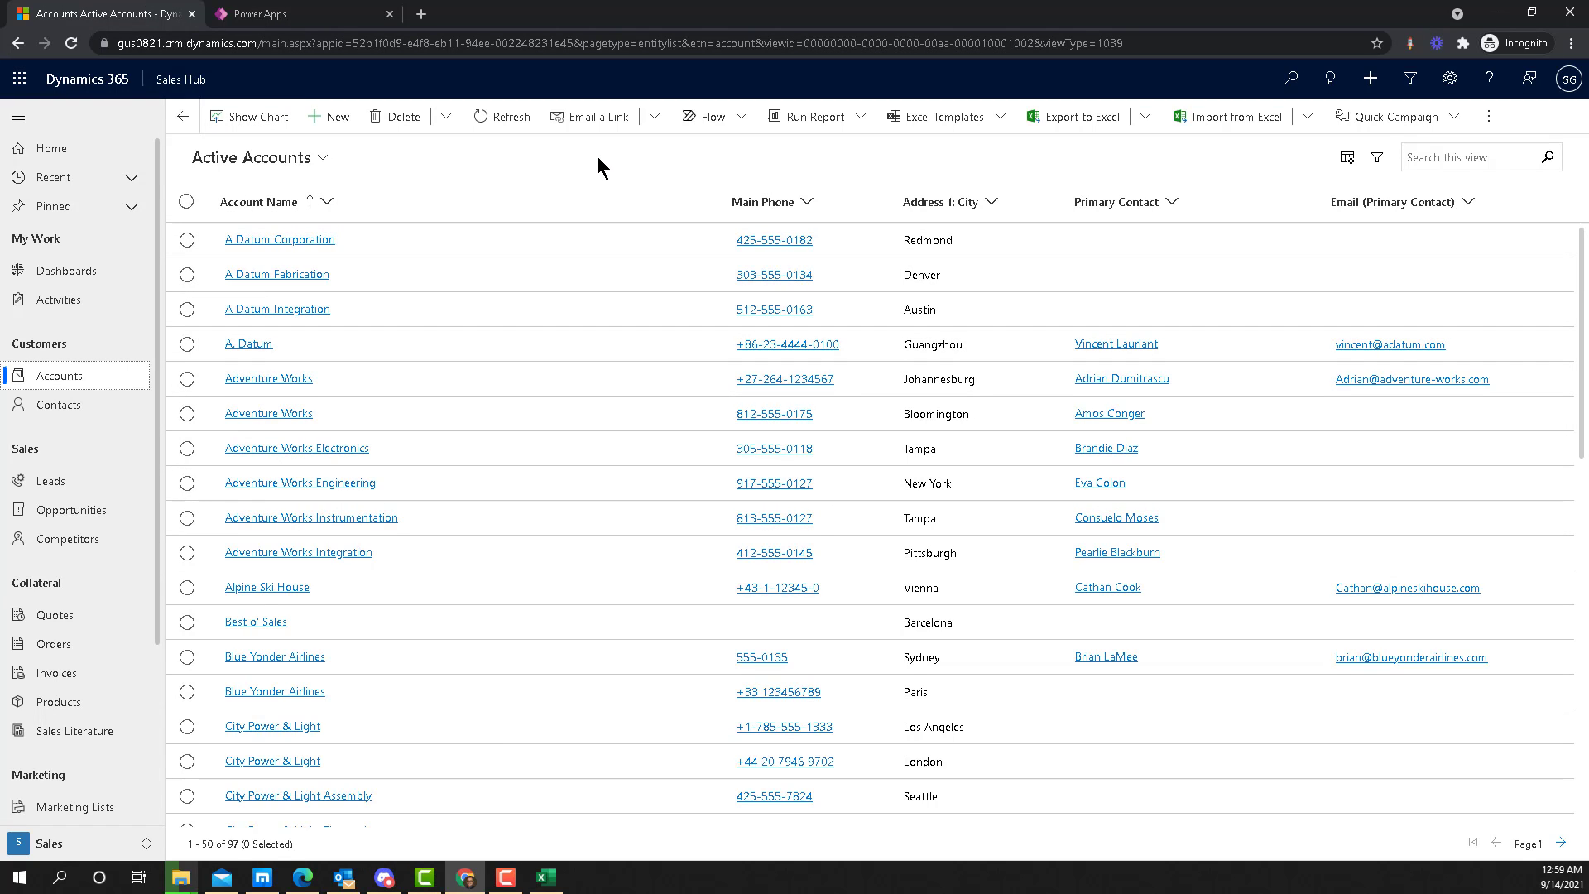
key(F5)
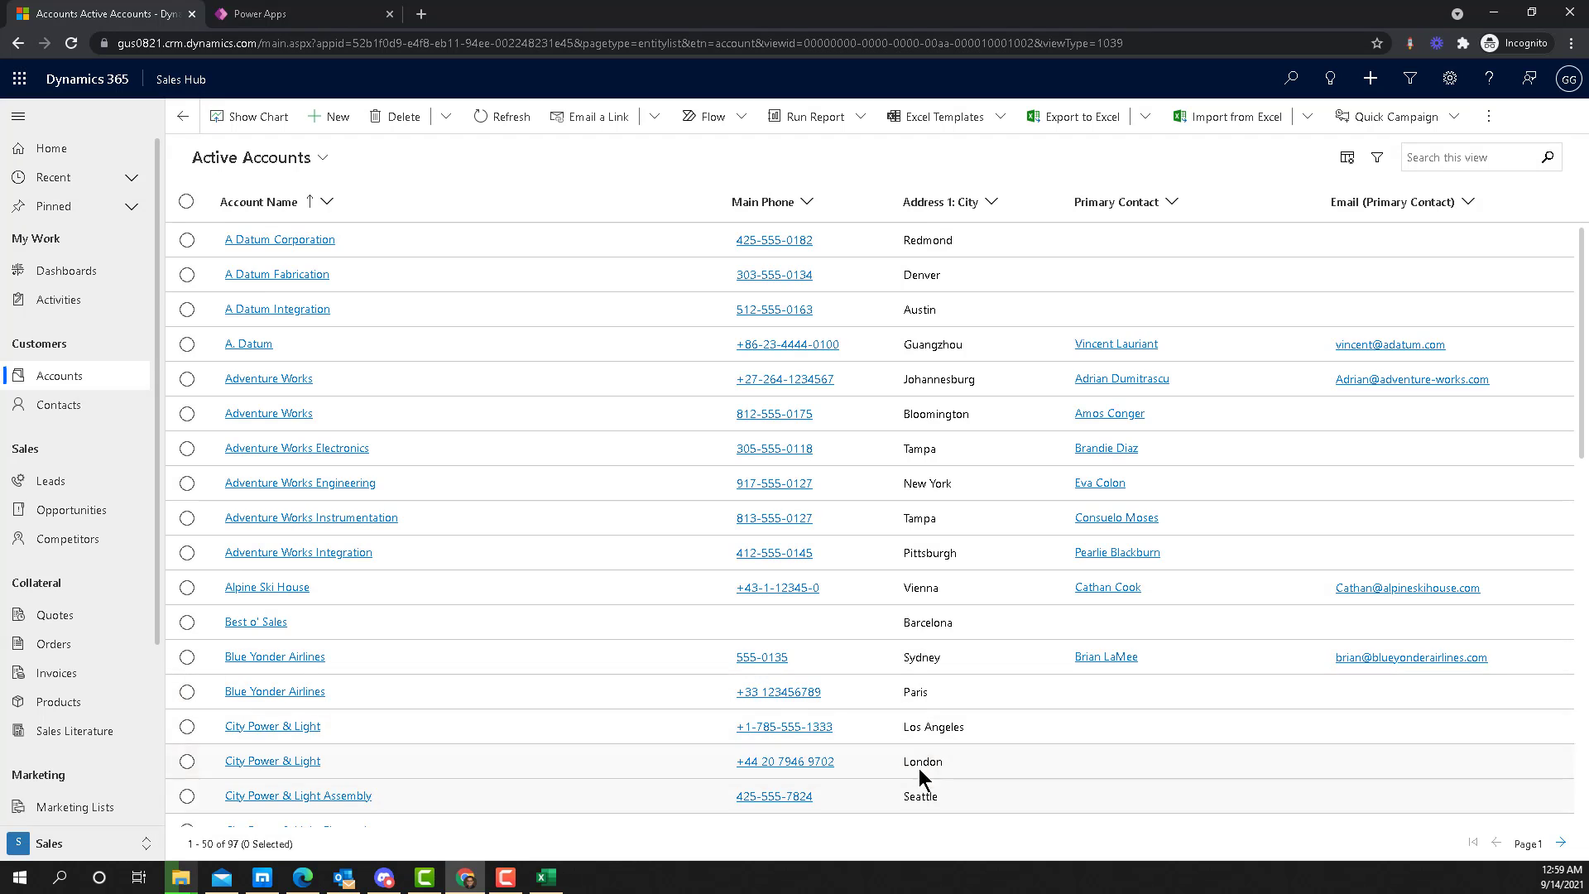
scroll(940, 471, down, 15)
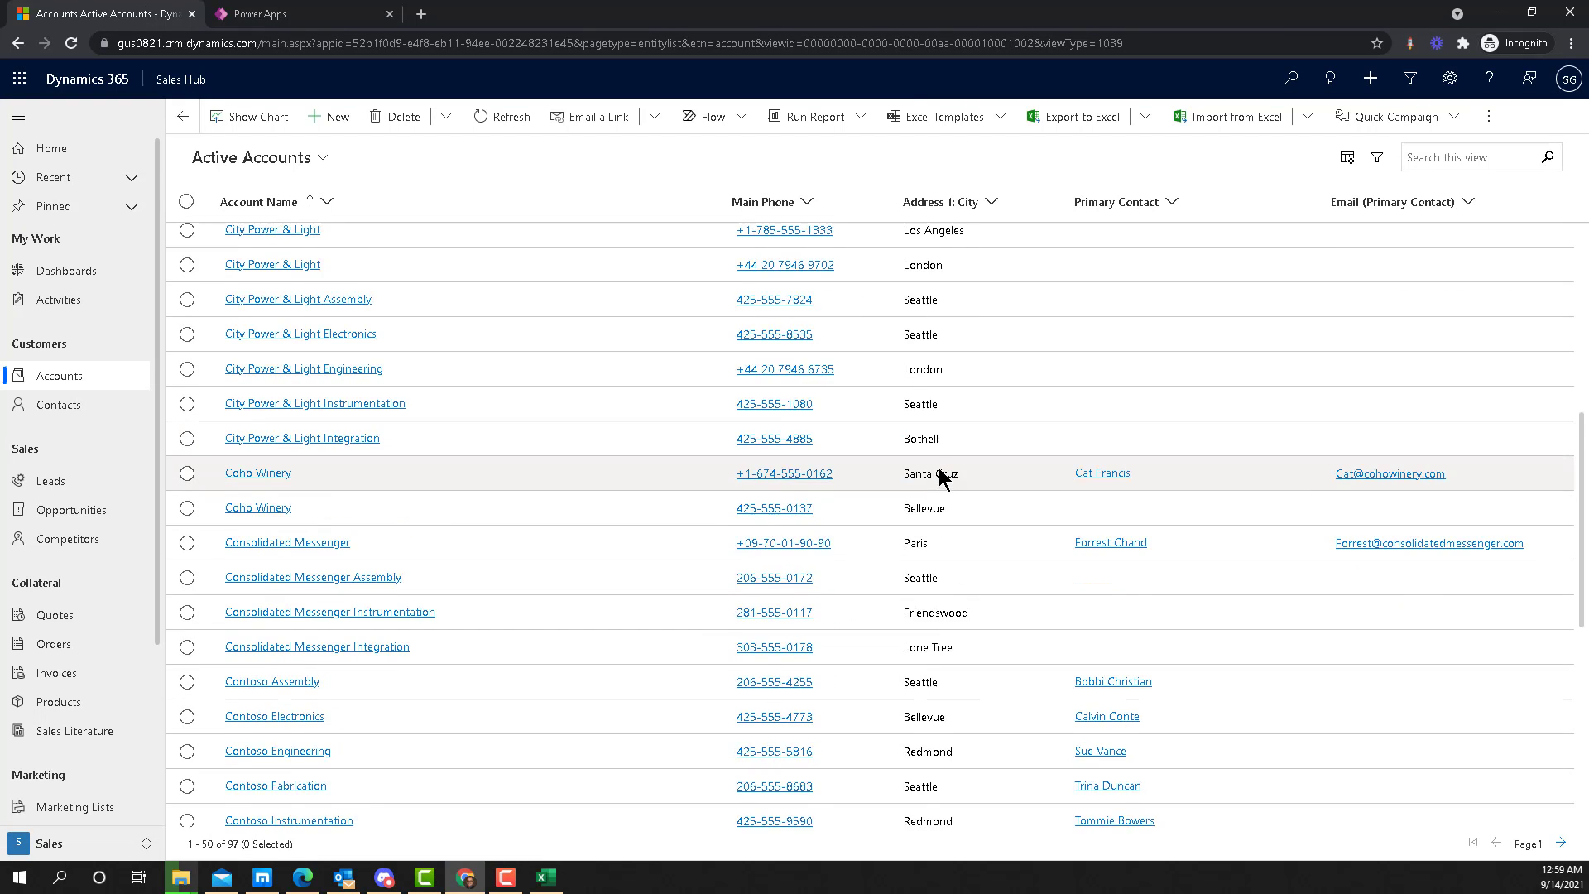
scroll(939, 468, down, 3)
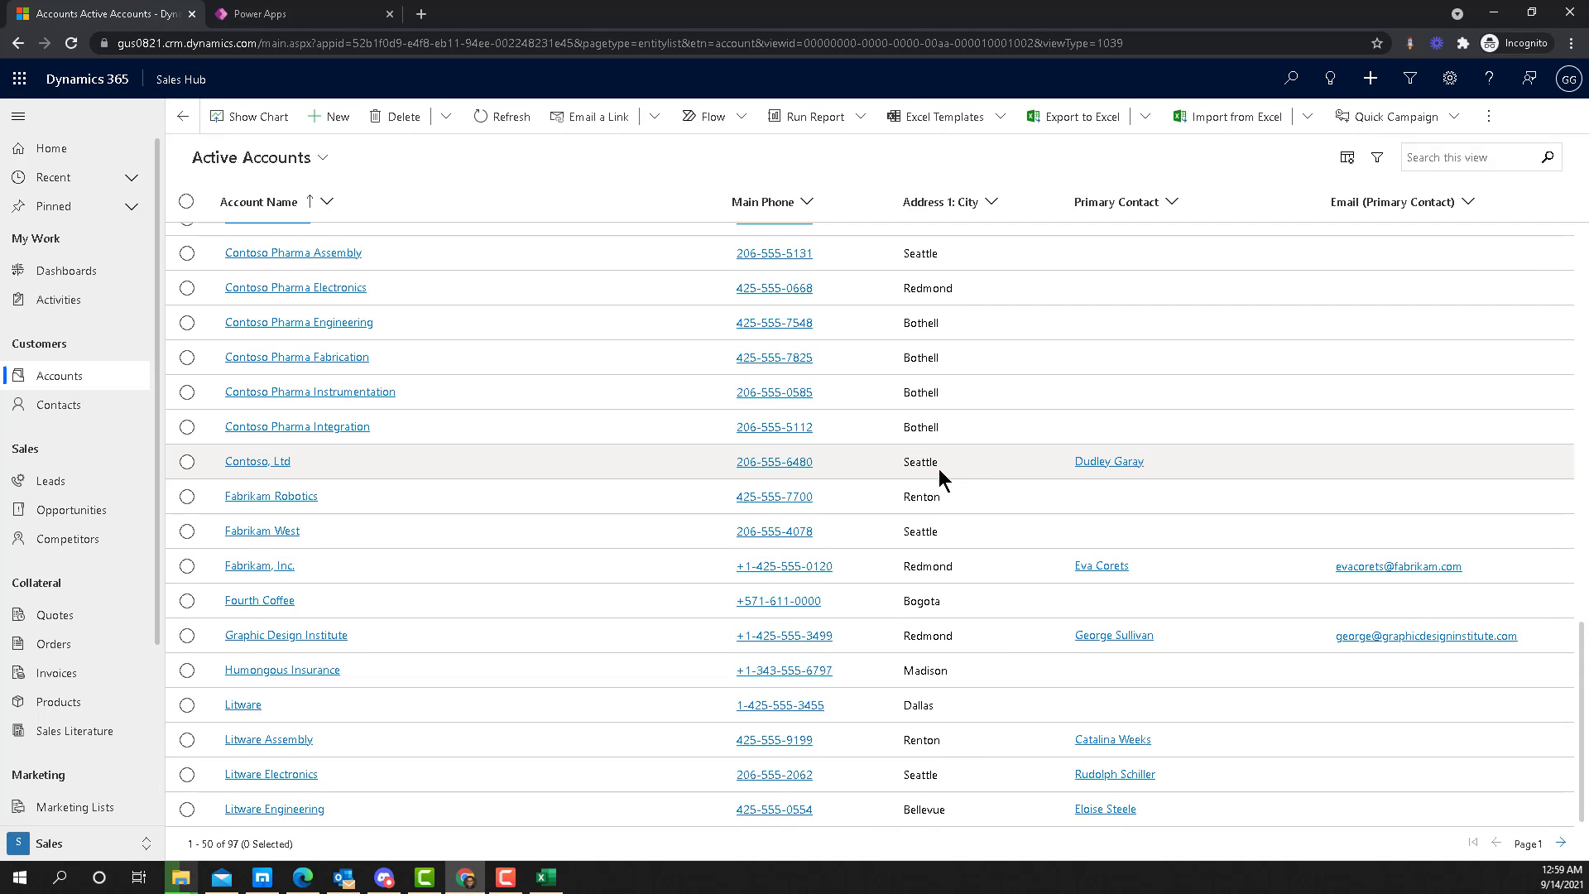
scroll(939, 468, up, 12)
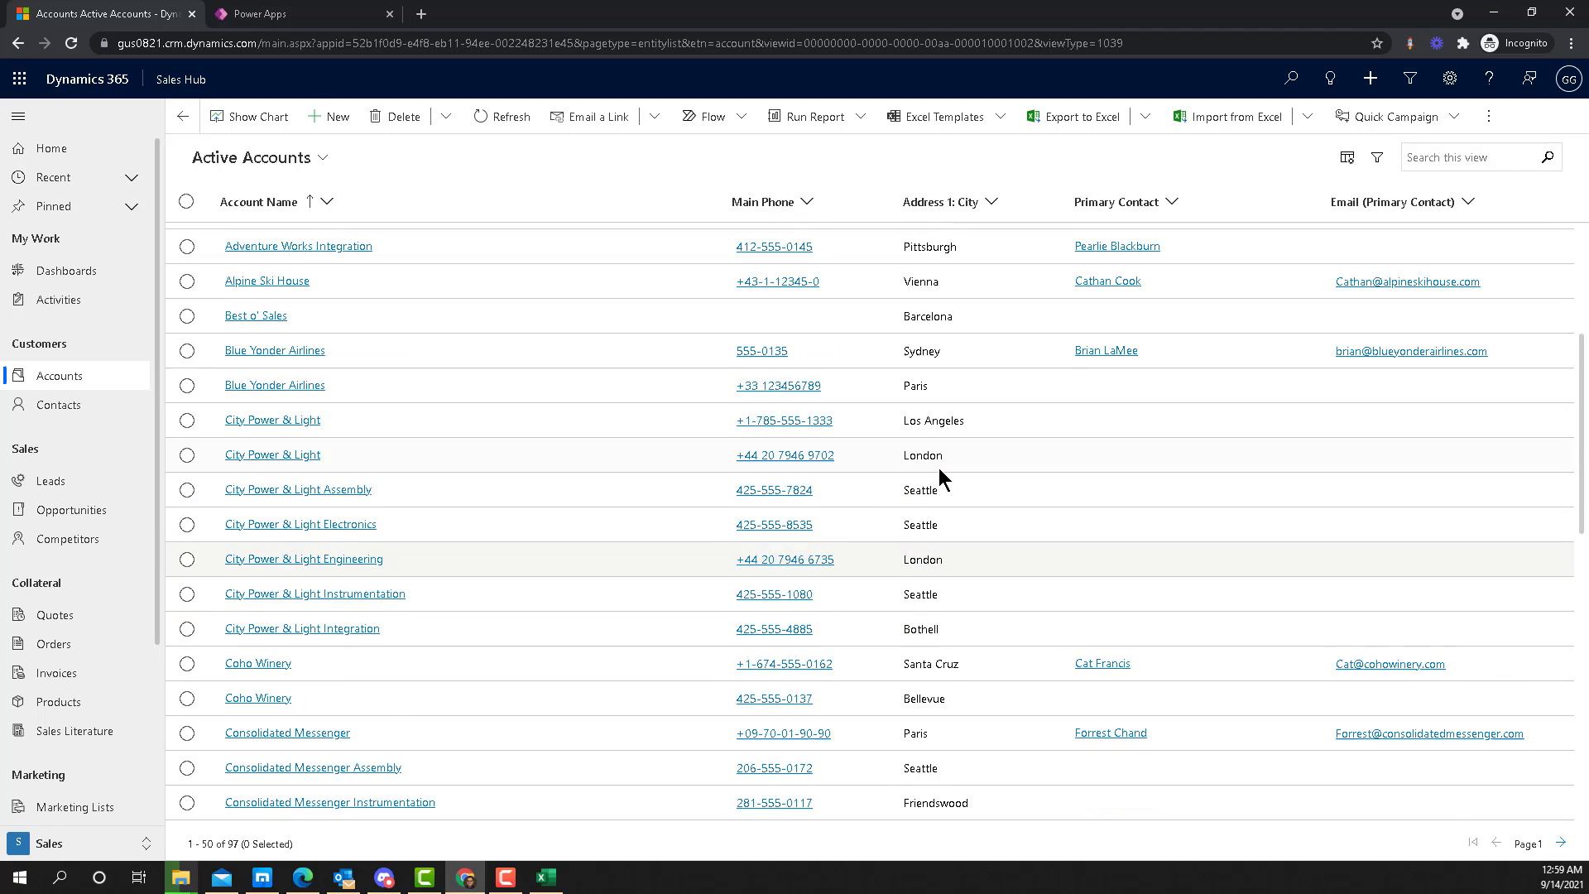
scroll(938, 469, up, 4)
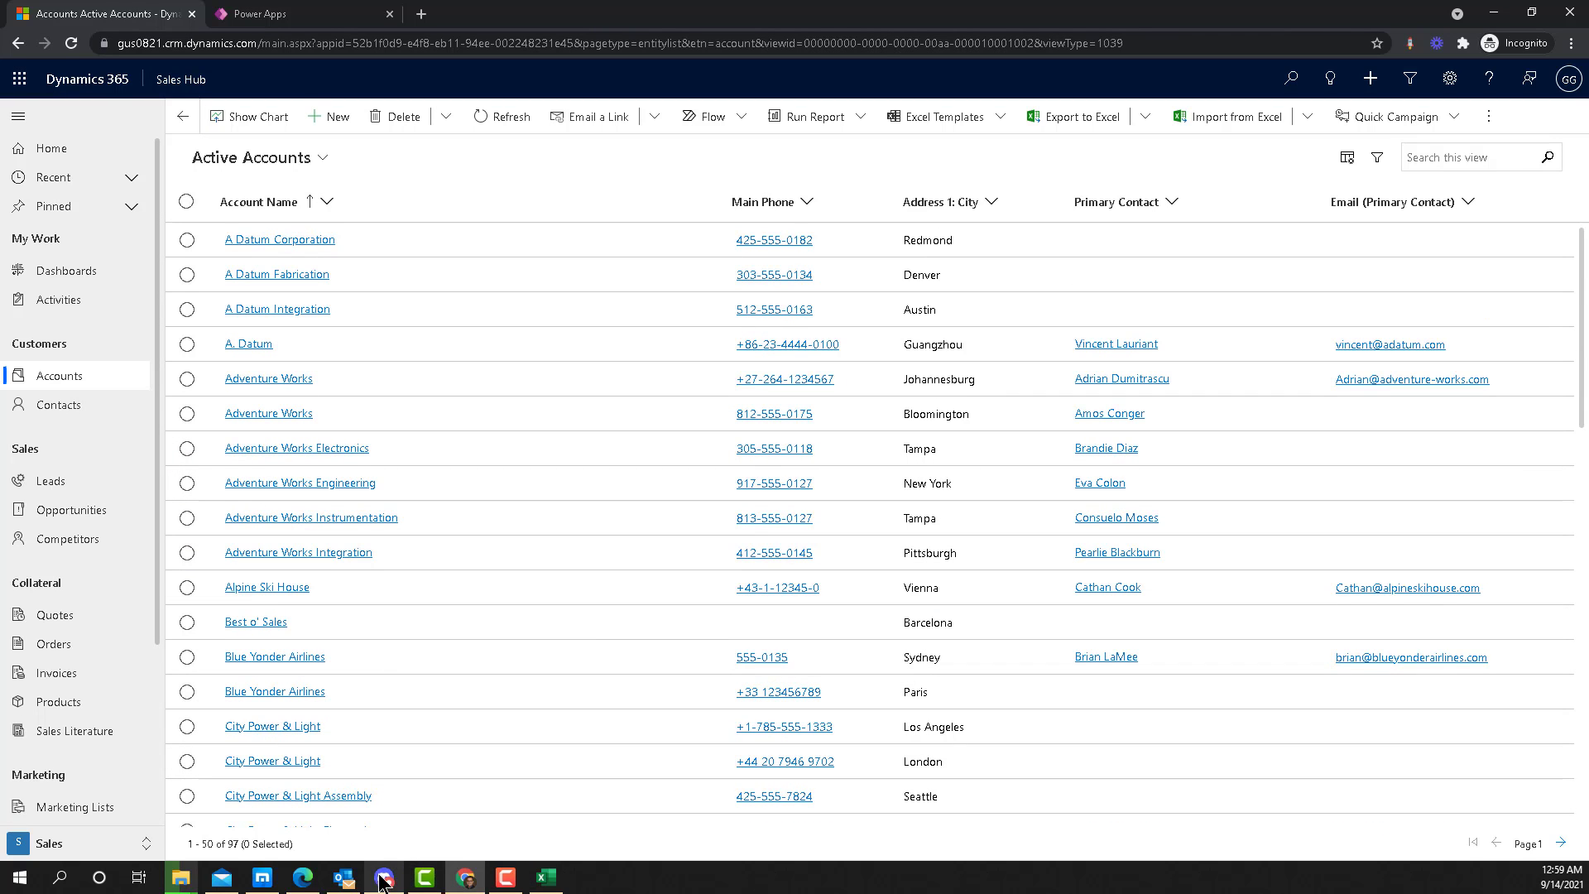
Step: Switch to the Excel workbook and check the account name in row 17
click(546, 878)
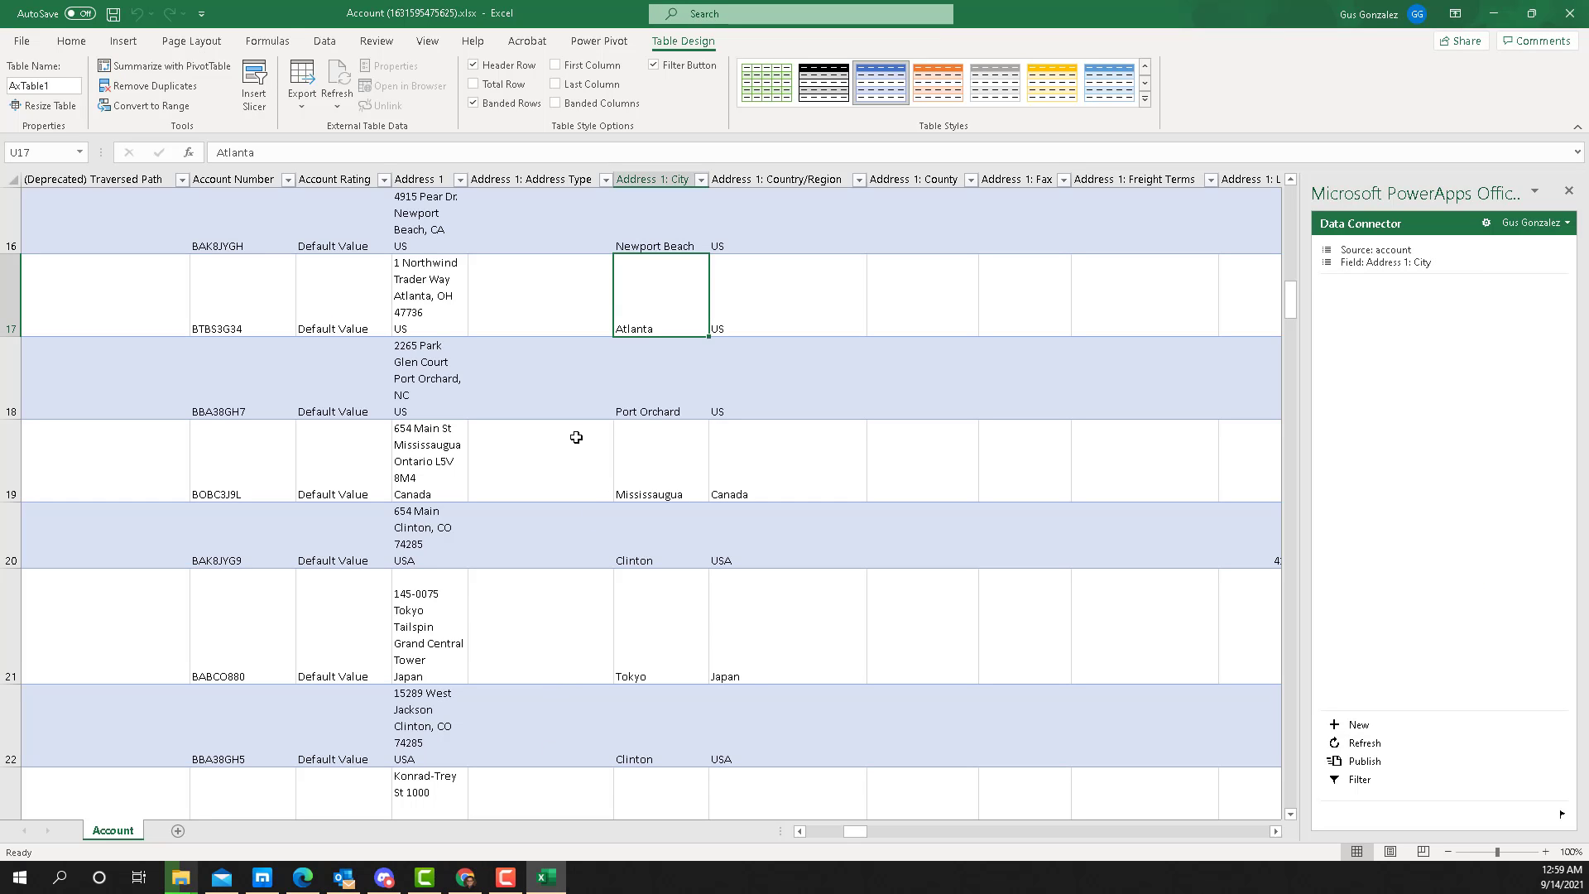
key(Left)
key(Left)
key(Left)
key(Left)
key(Left)
key(Left)
key(Left)
key(Left)
key(Left)
key(Left)
key(Left)
key(Left)
key(Left)
key(Left)
key(Left)
key(Left)
key(Left)
key(Left)
key(Left)
key(Left)
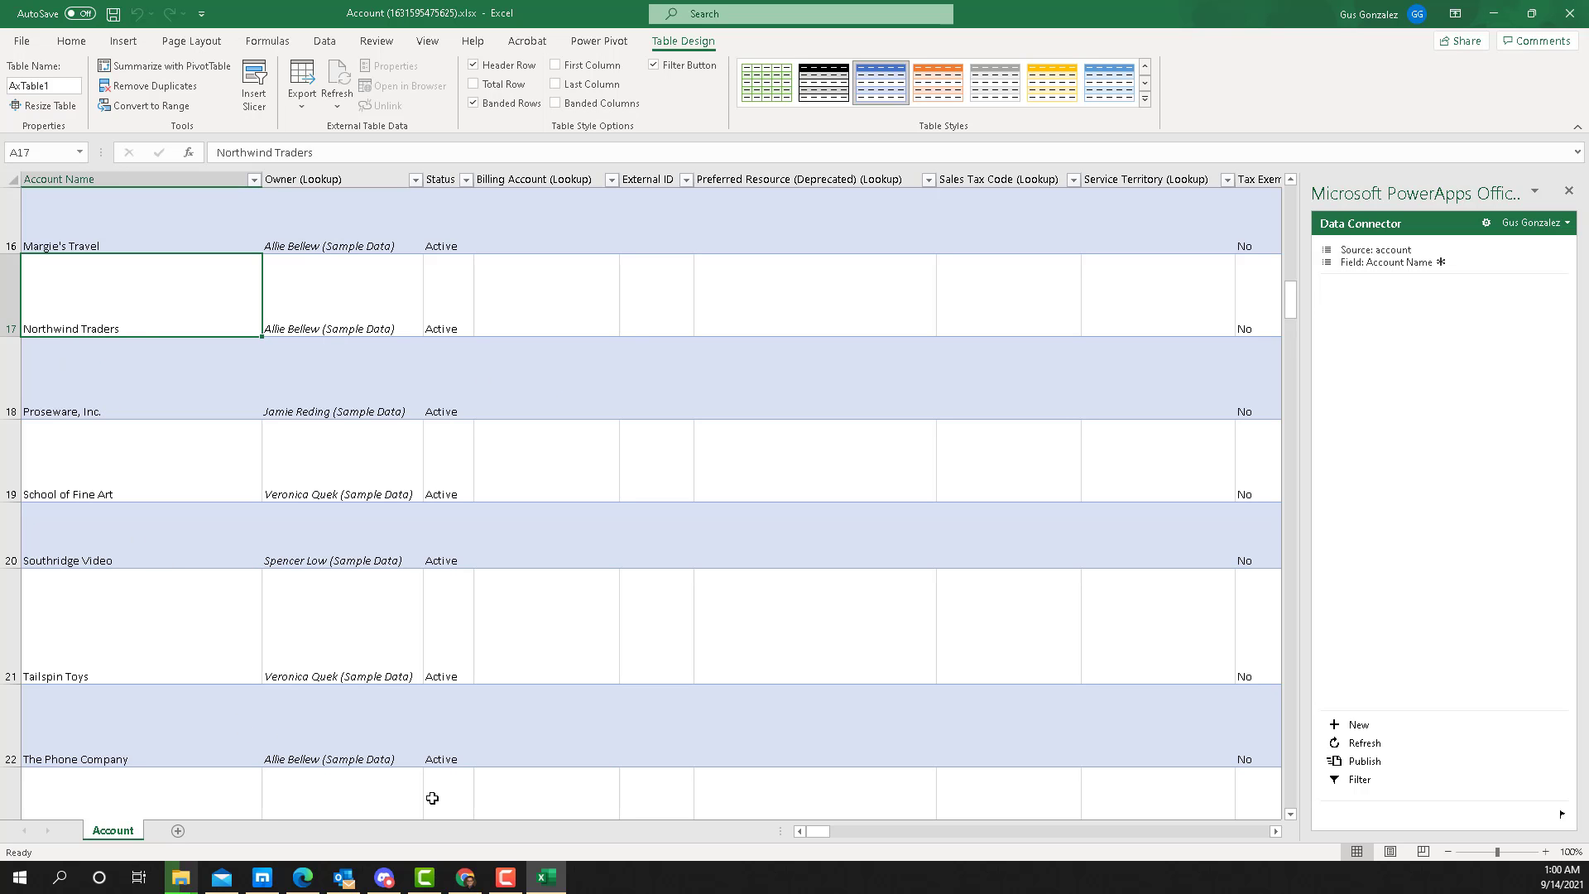
Step: Switch to Dynamics 365, go to page 2 of Active Accounts and open the Northwind Traders record whose city is Atlanta
click(465, 878)
scroll(414, 534, down, 3)
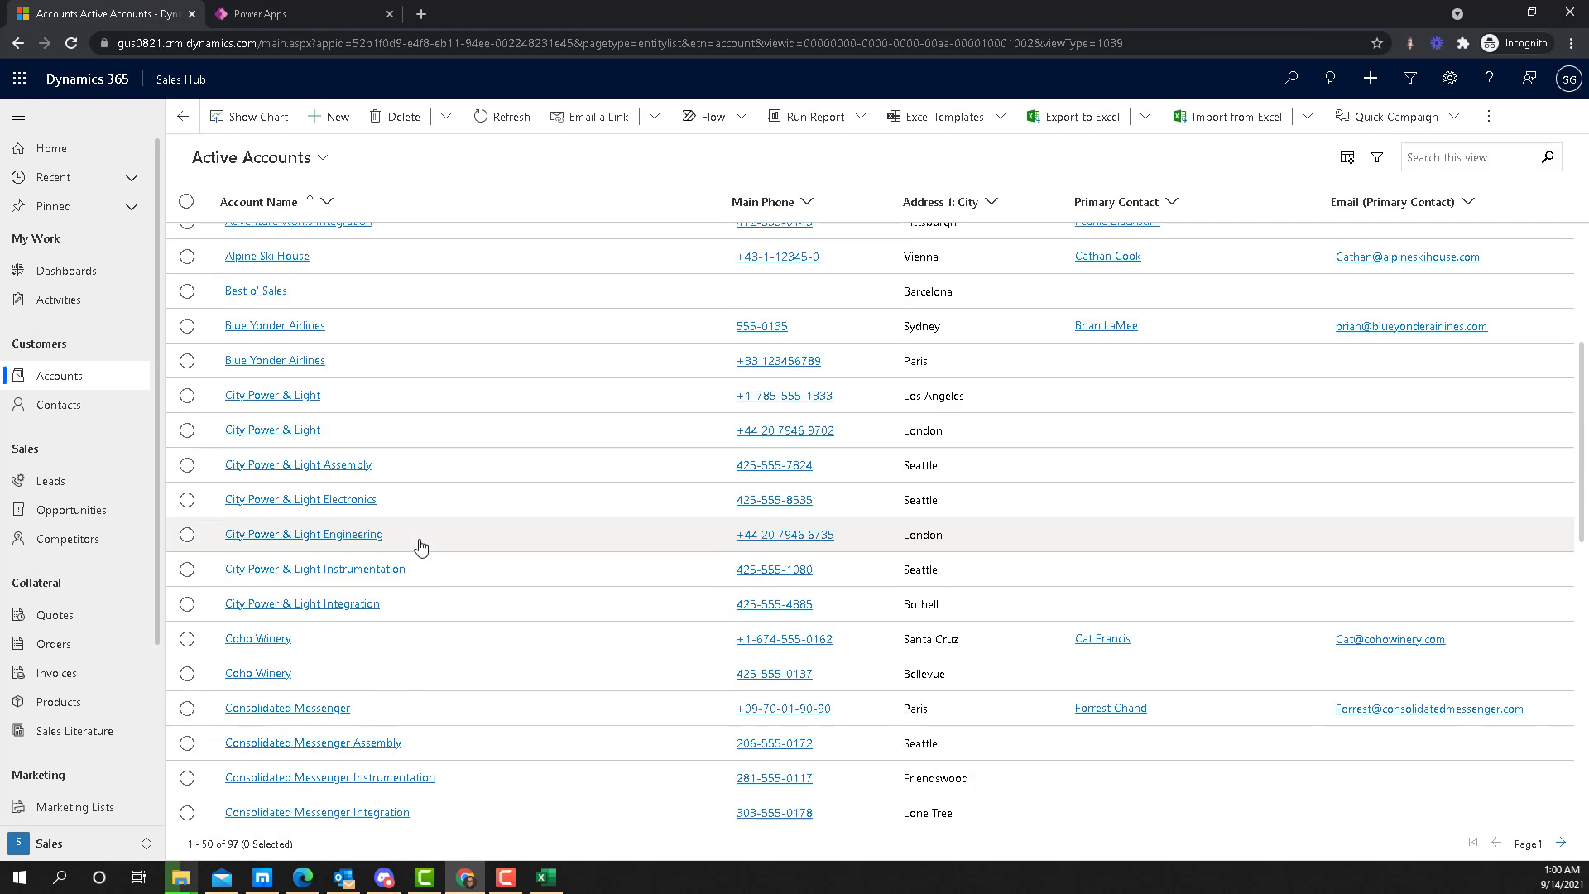
scroll(421, 546, down, 7)
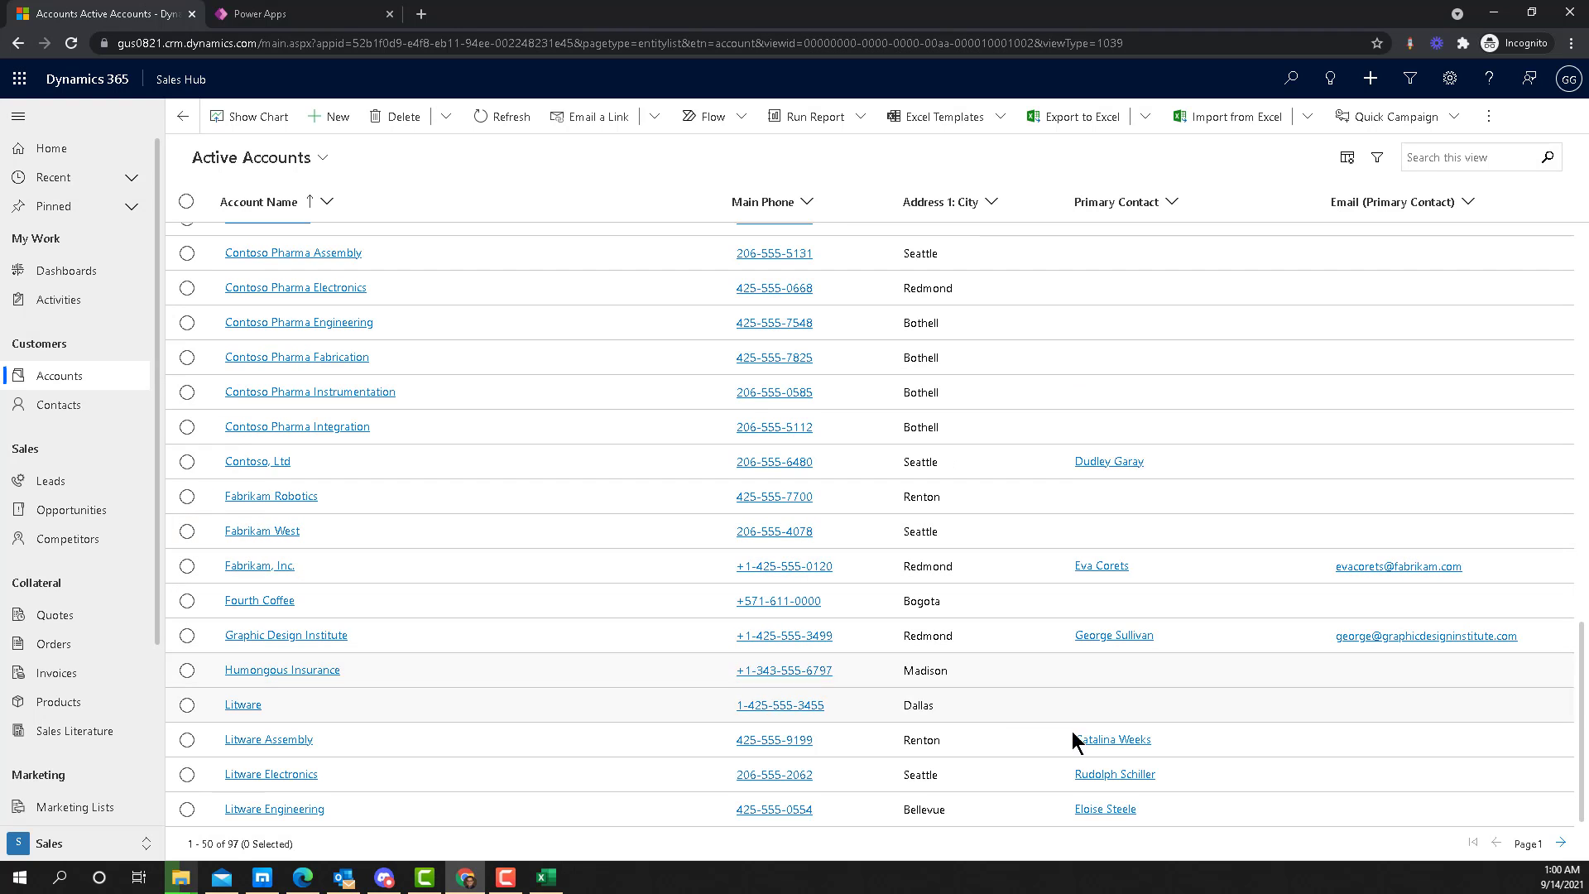
click(1561, 841)
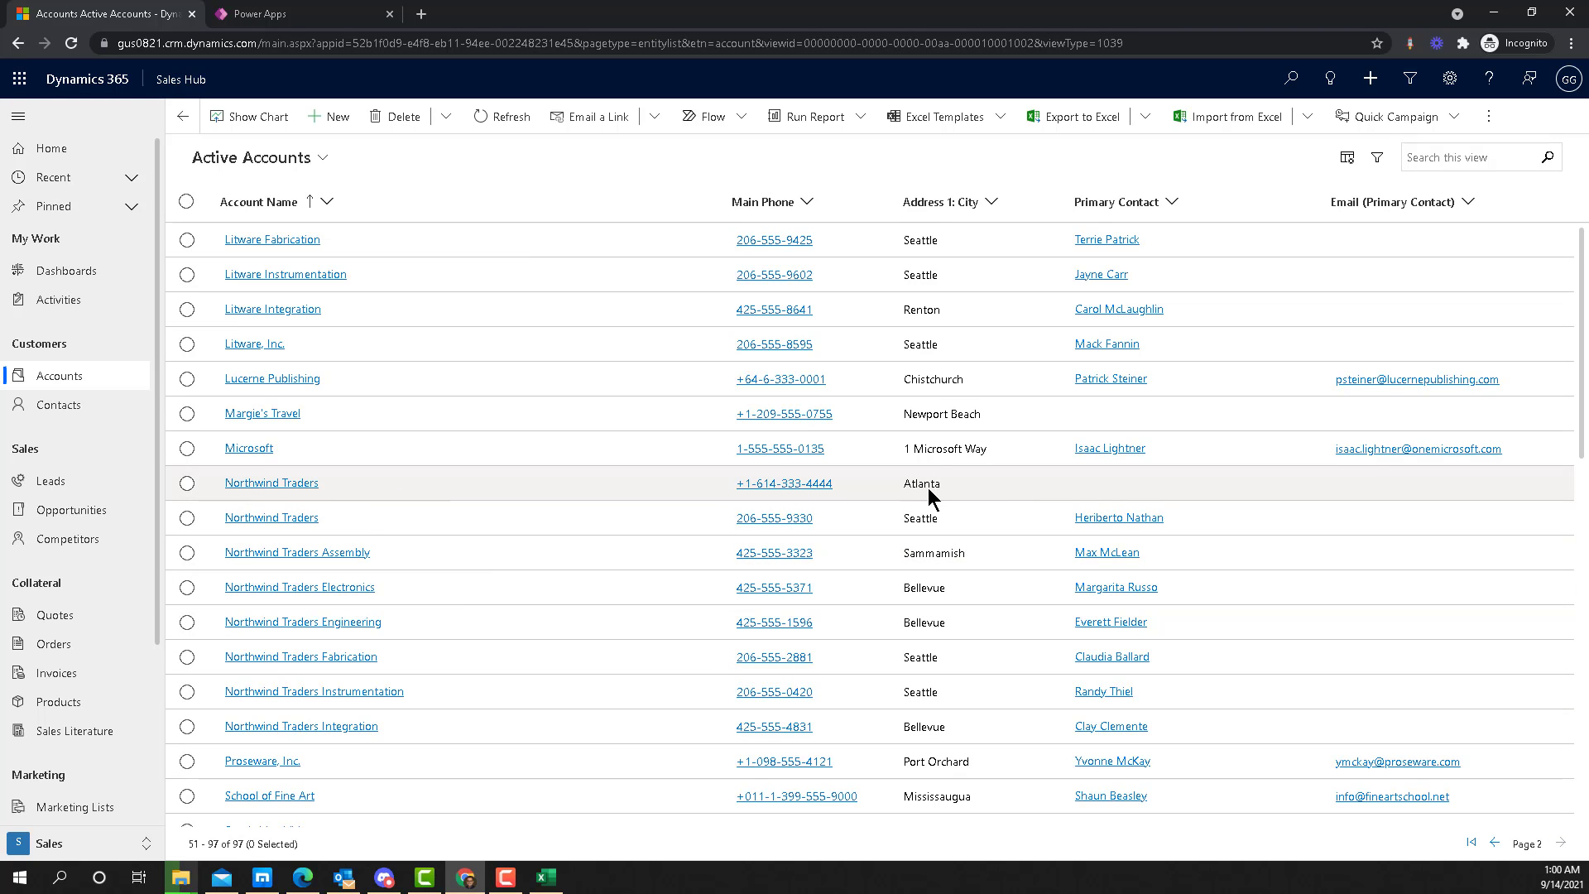
double_click(649, 493)
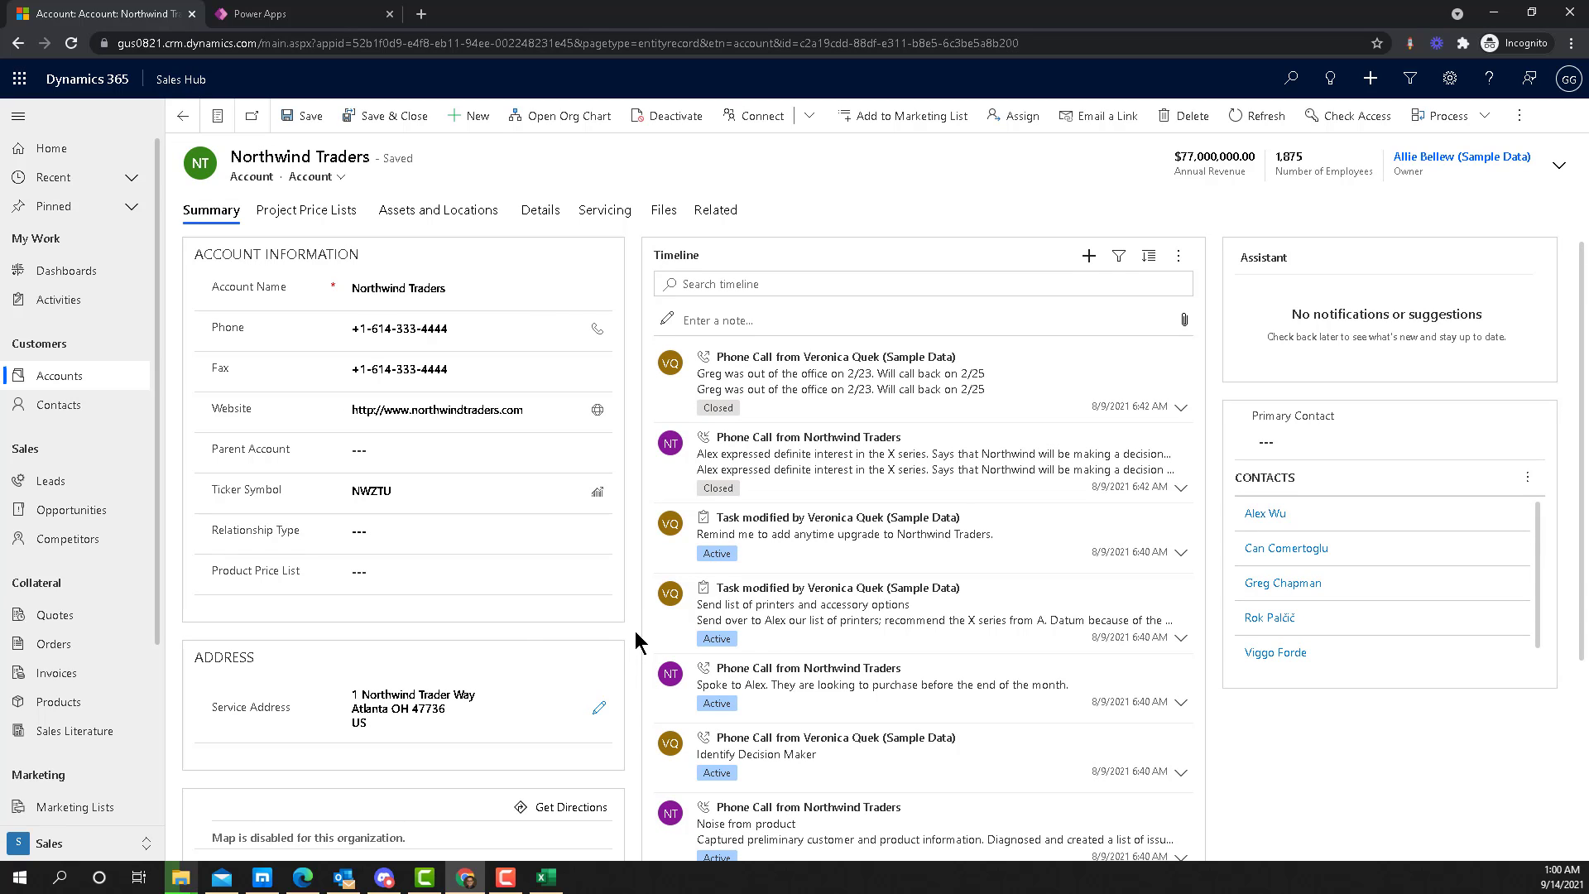
Step: Switch to Excel and refresh the Account worksheet's data through the Data Connector
click(545, 878)
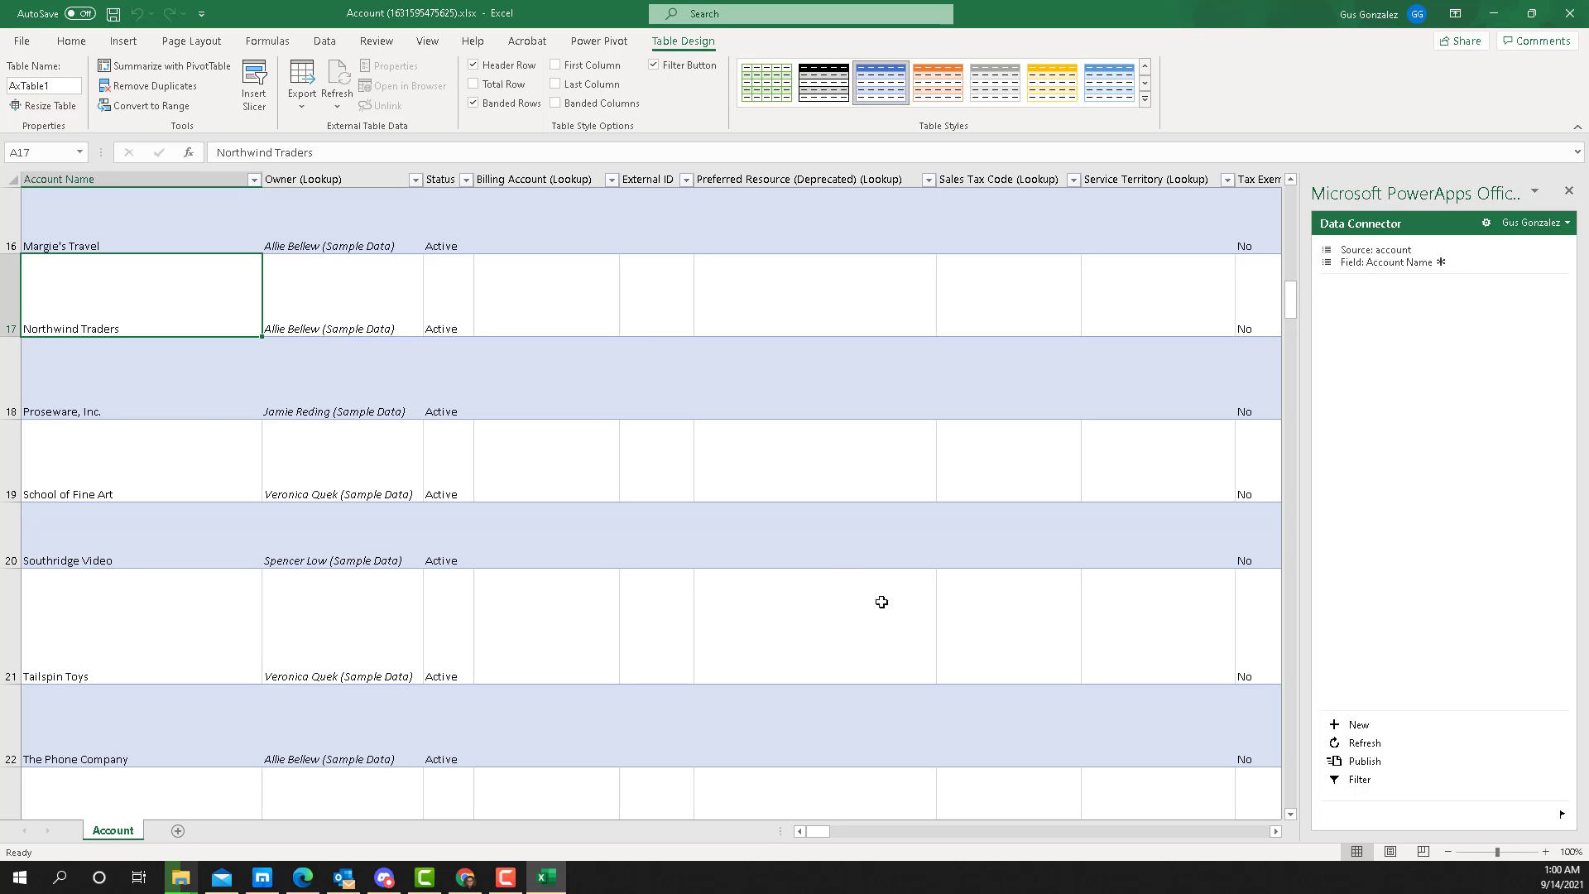
click(1365, 745)
click(1366, 750)
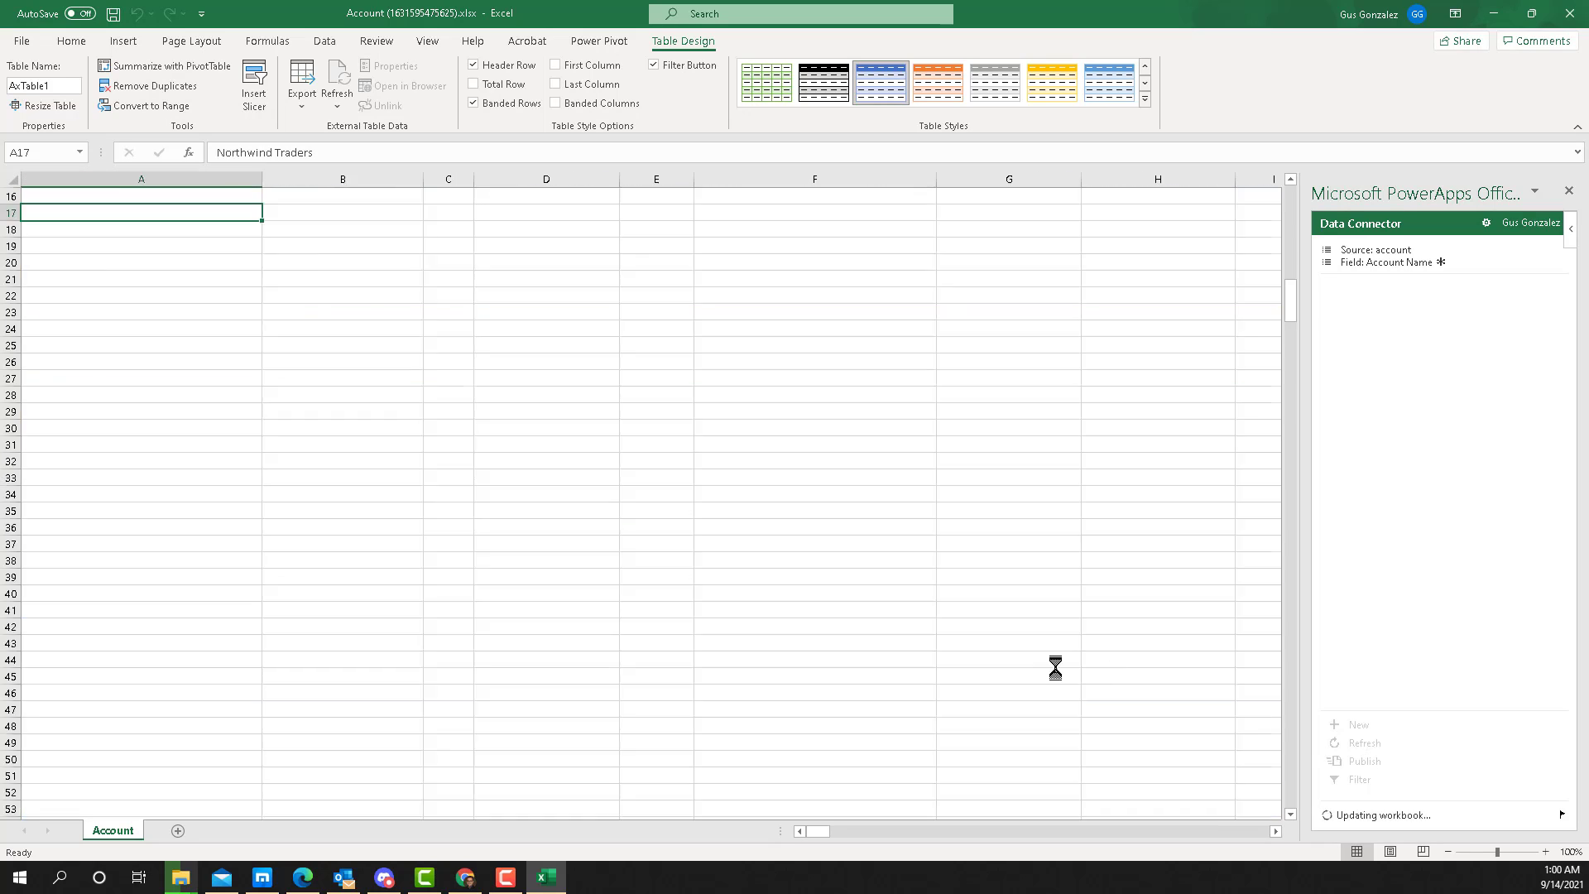